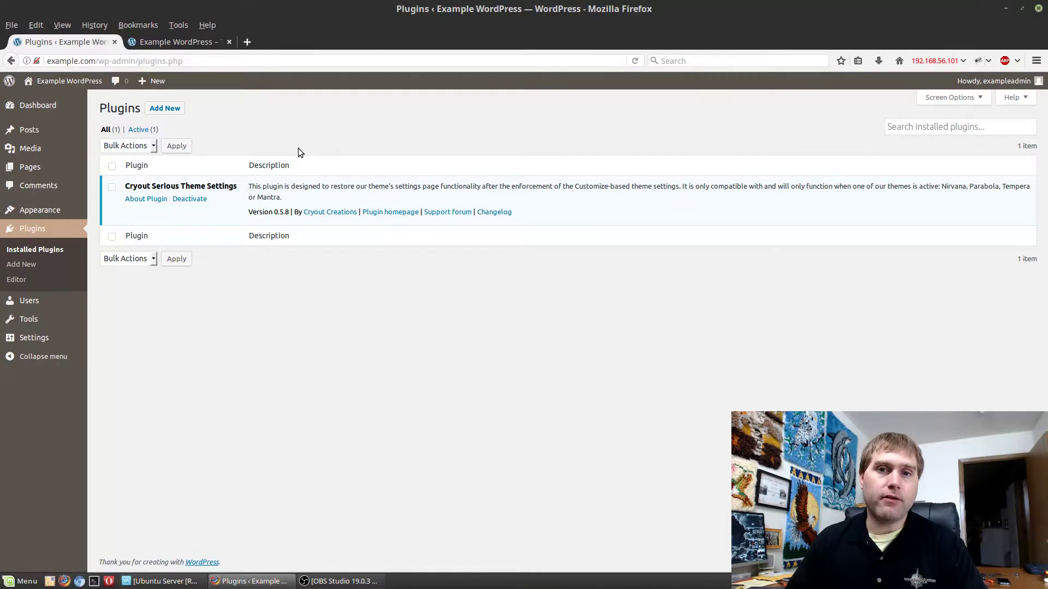
- Search the plugin directory for "yoast" from the page for adding new plugins
left_click(165, 108)
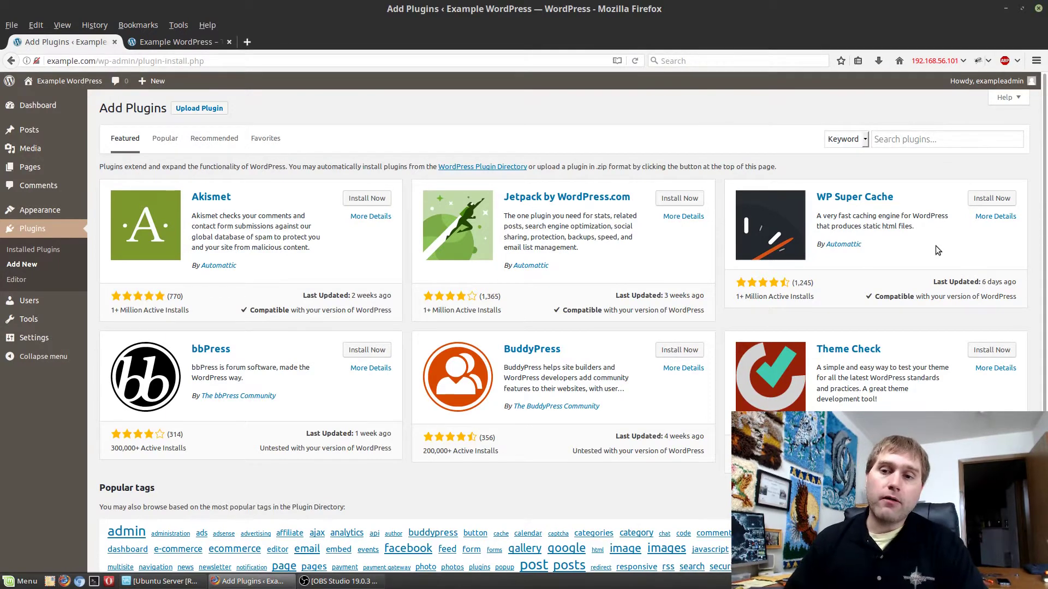
left_click(929, 142)
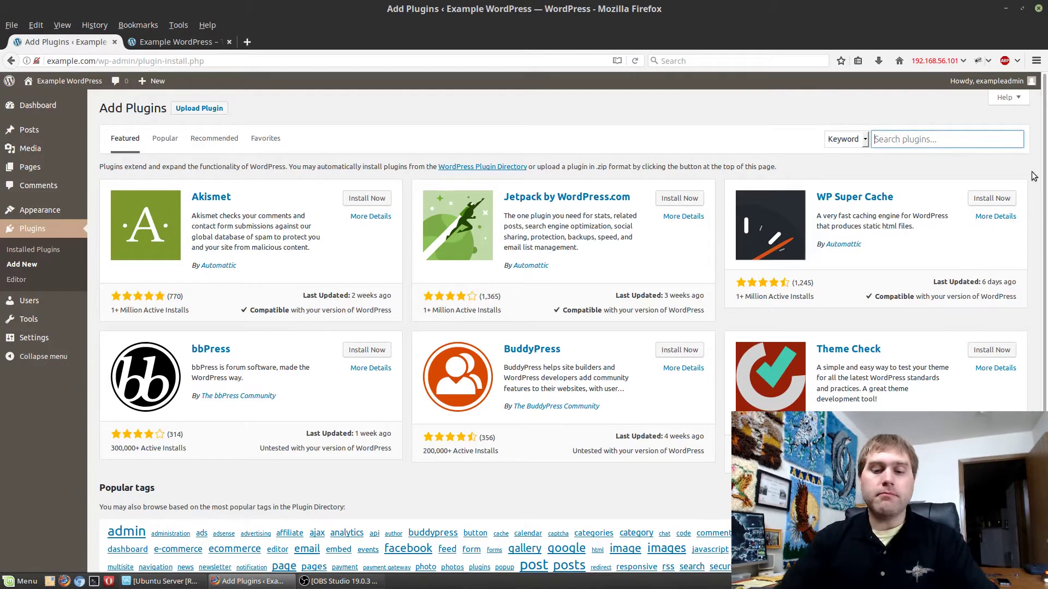
type("yoast")
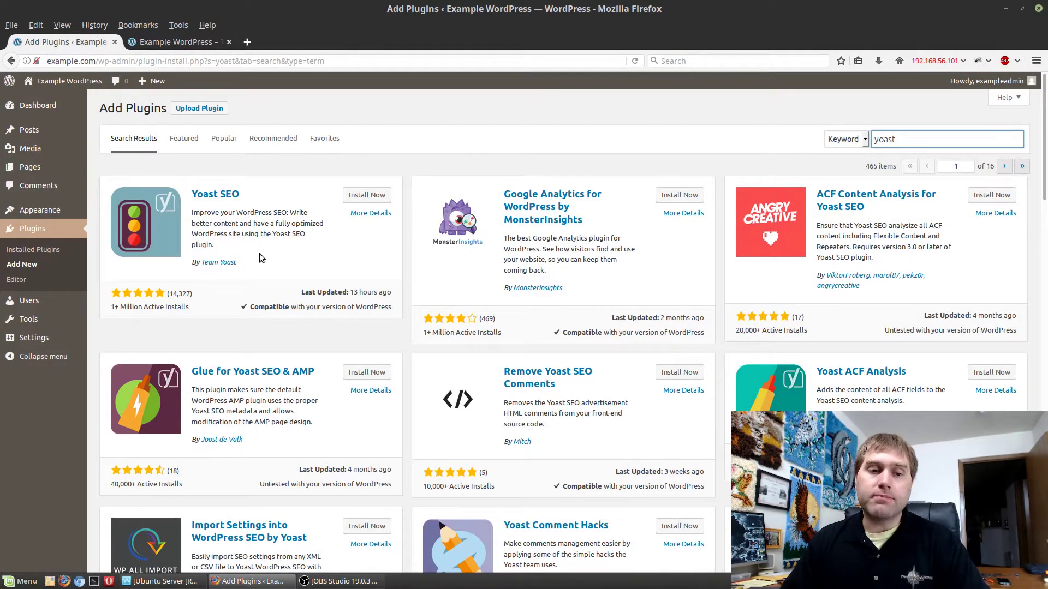
- Search the plugin directory for "all-in-one" and start installing All in One SEO Pack
left_click_drag(924, 140, 825, 114)
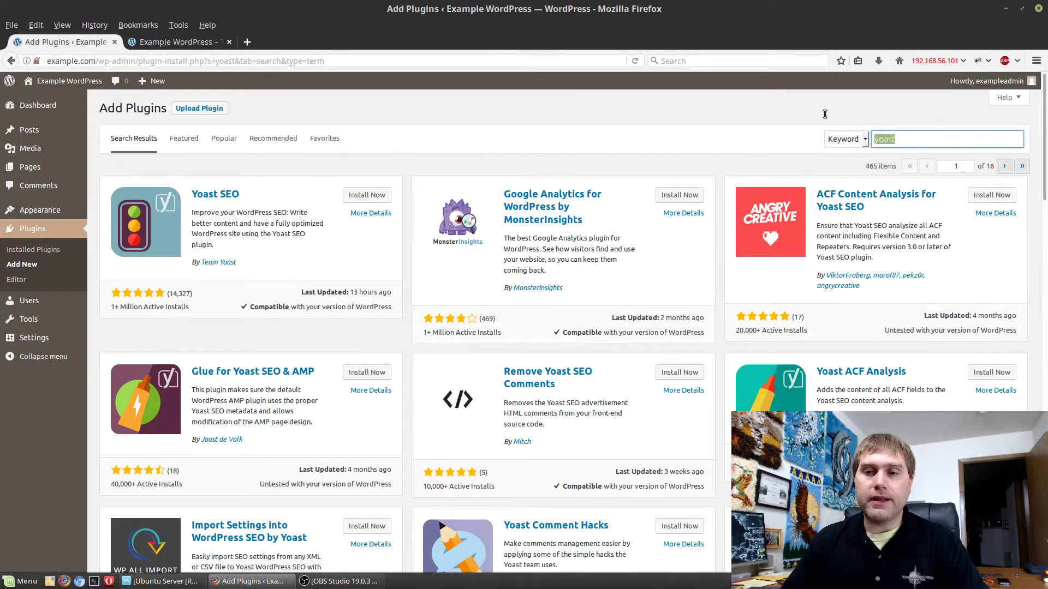
type("all-in-one")
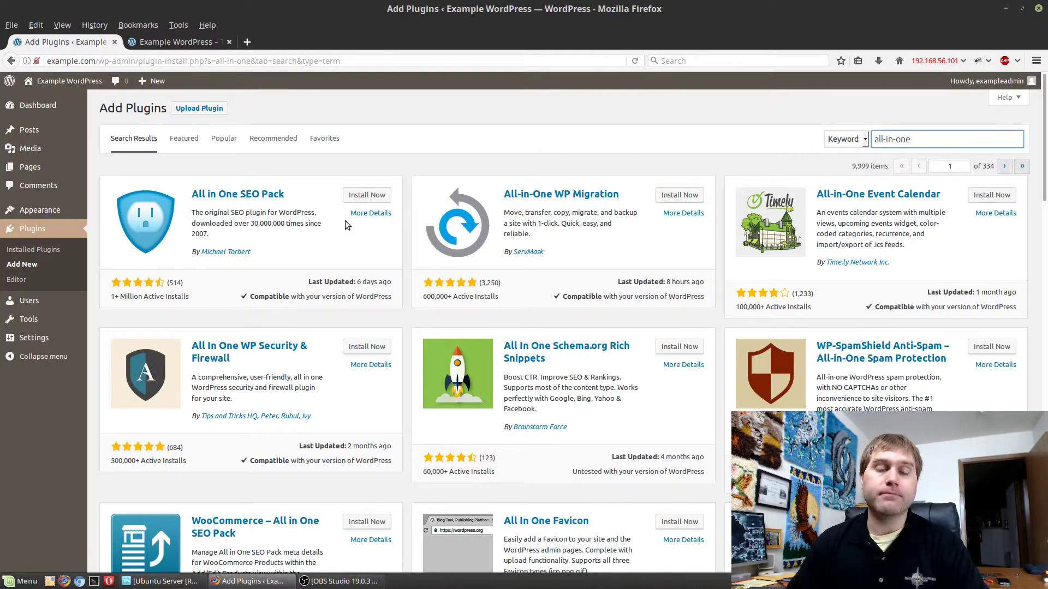
left_click(372, 195)
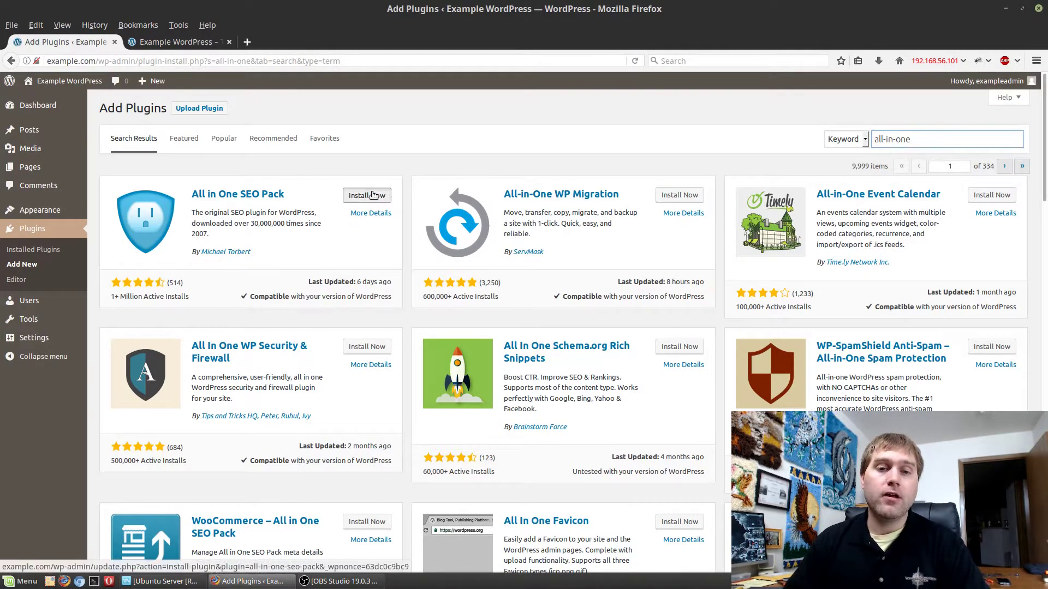
- Enter the FTP password to complete the All in One SEO Pack installation, and activate the plugin
left_click(491, 283)
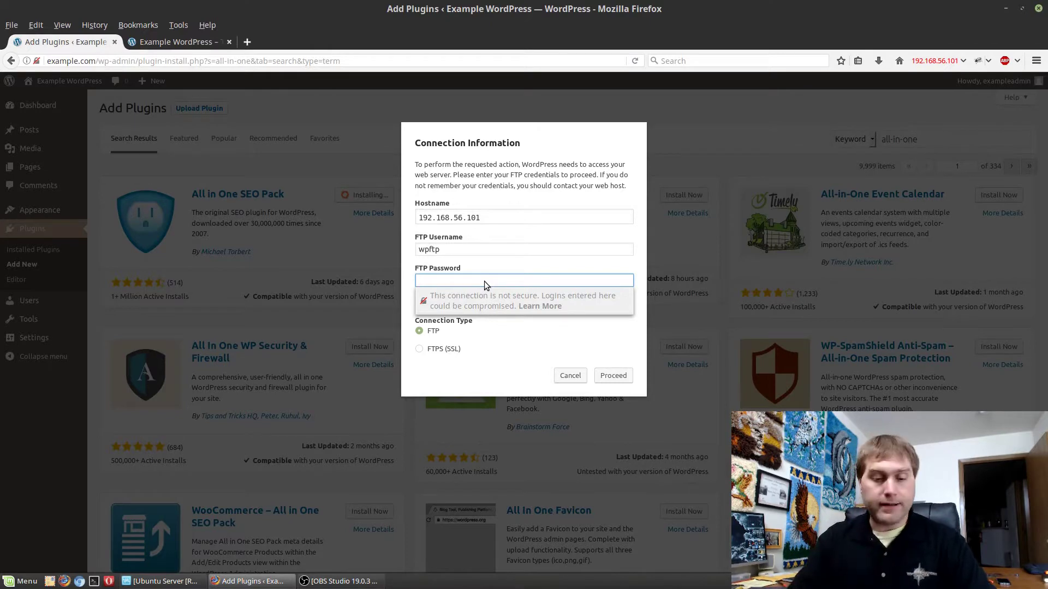
type("*******")
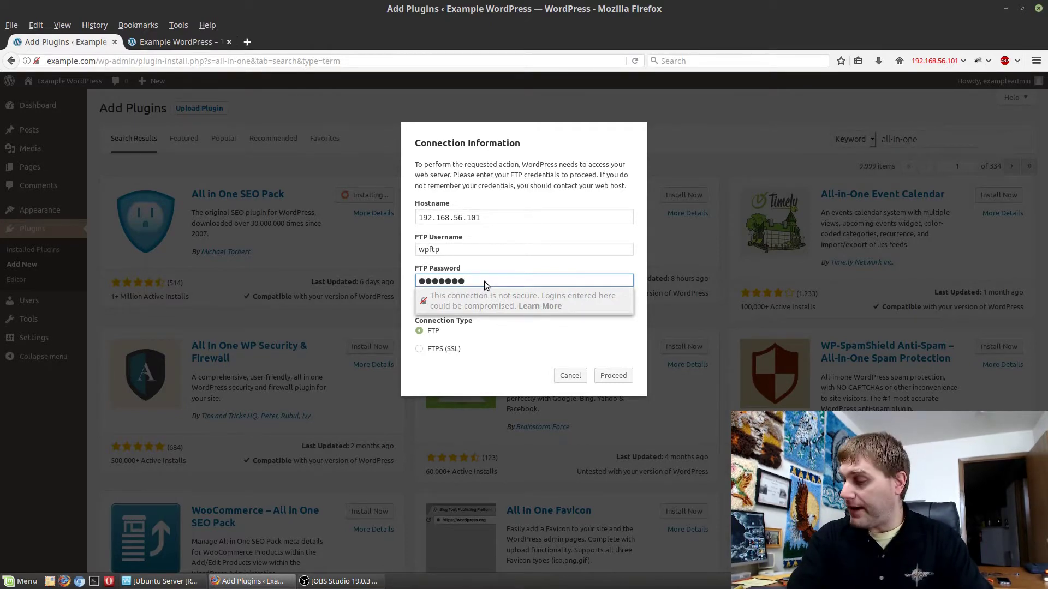
type("****")
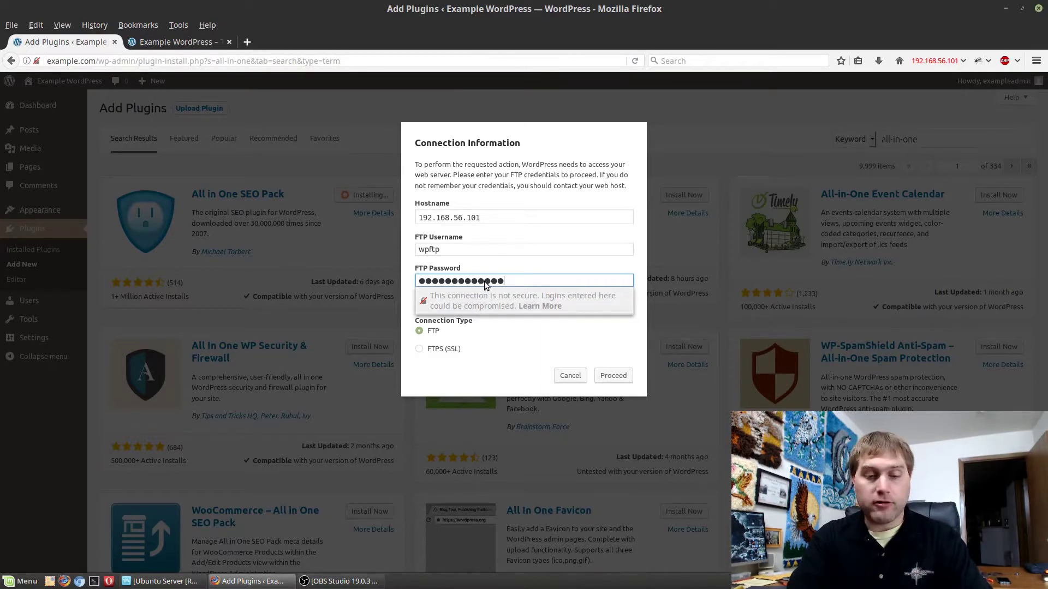
type("**")
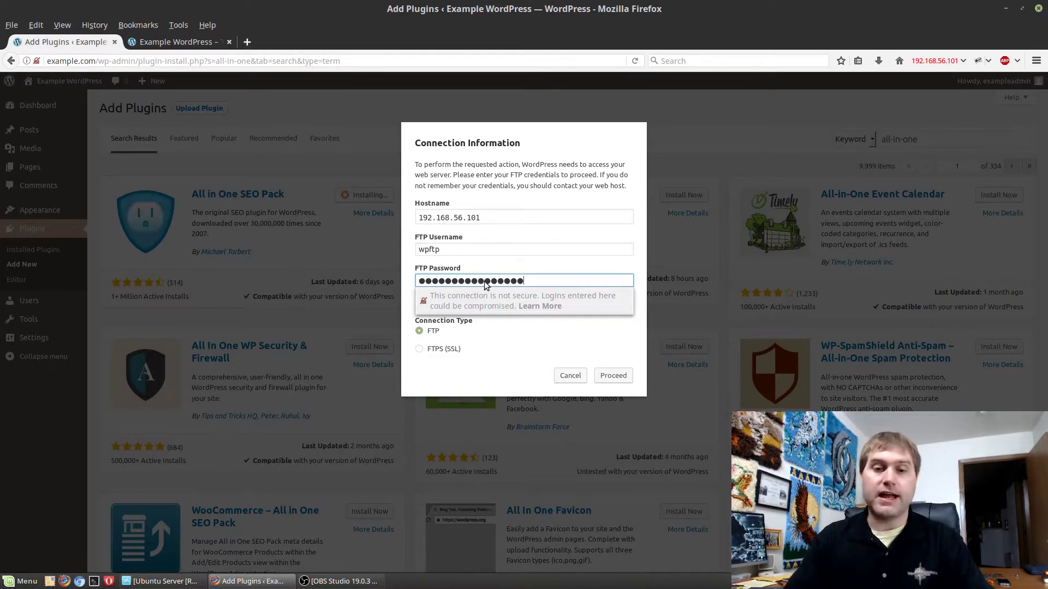
left_click(605, 374)
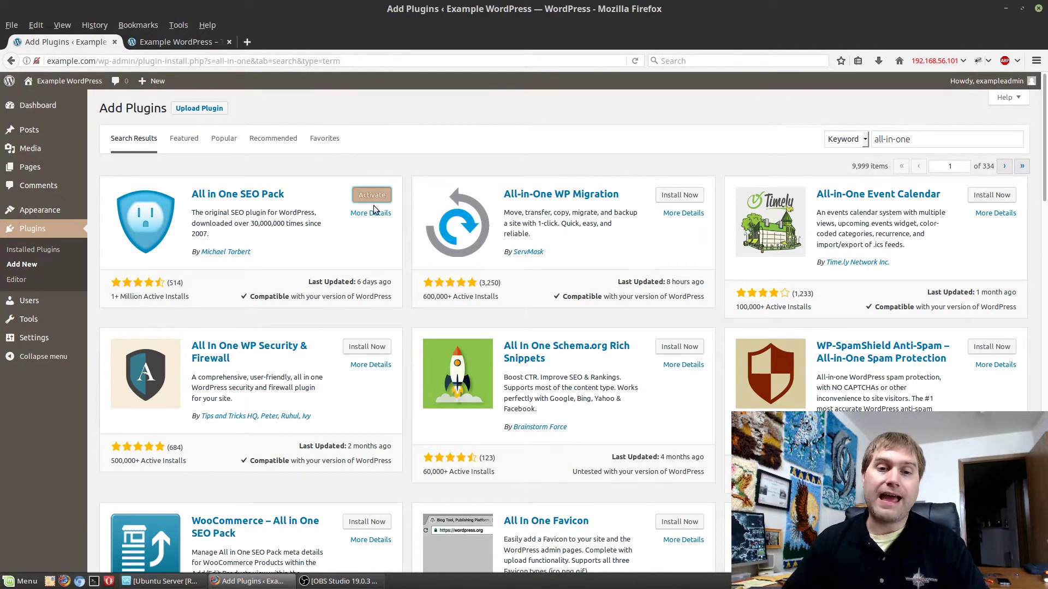
left_click(372, 197)
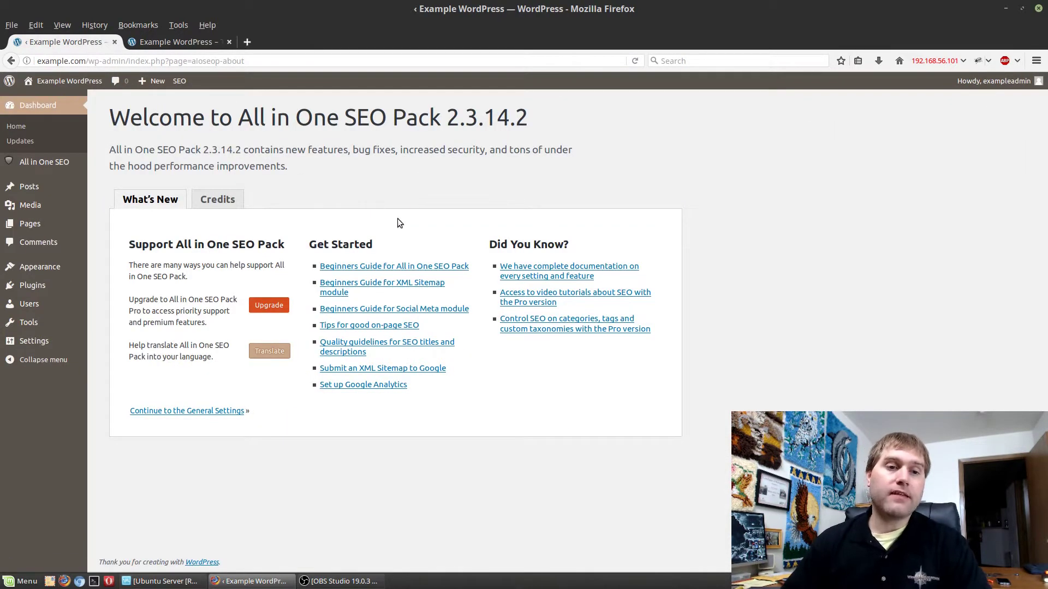
- Open the general settings of All in One SEO to view the plugin's options
left_click(23, 162)
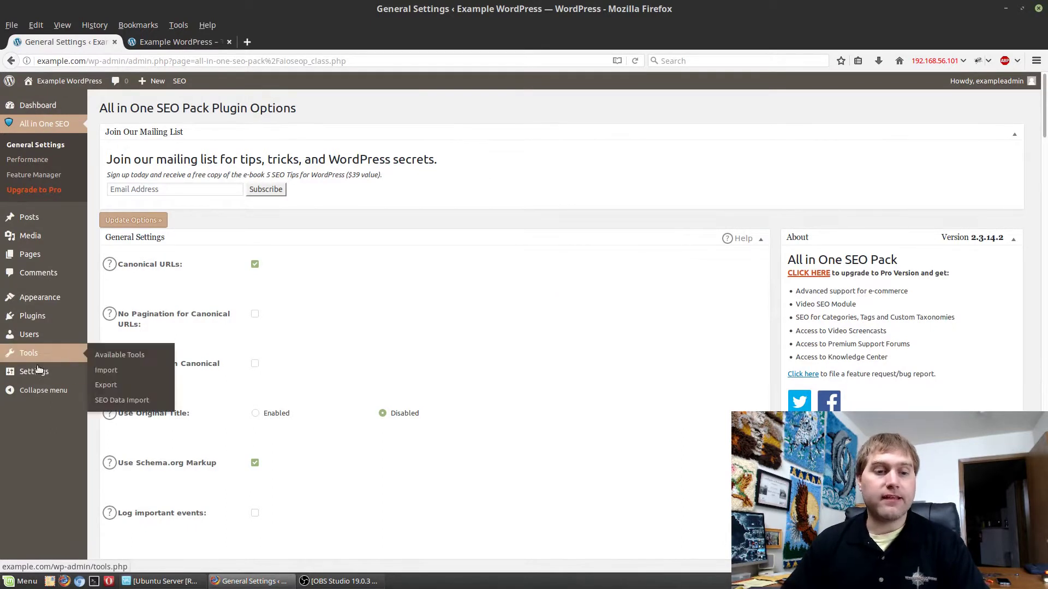
mouse_move(33, 371)
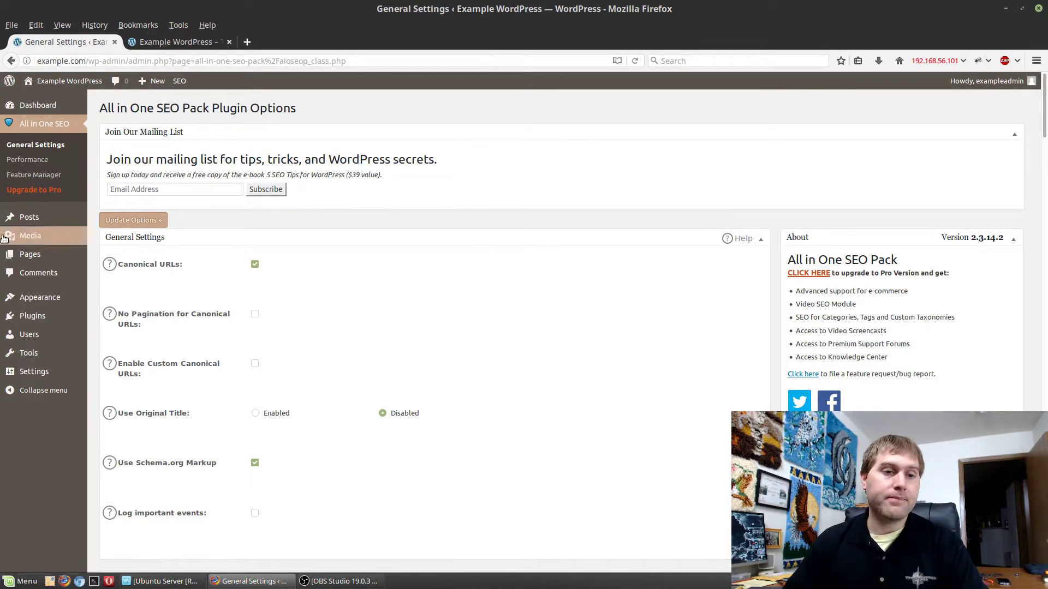
- Search the installed plugins for "contact form 7"
left_click(44, 316)
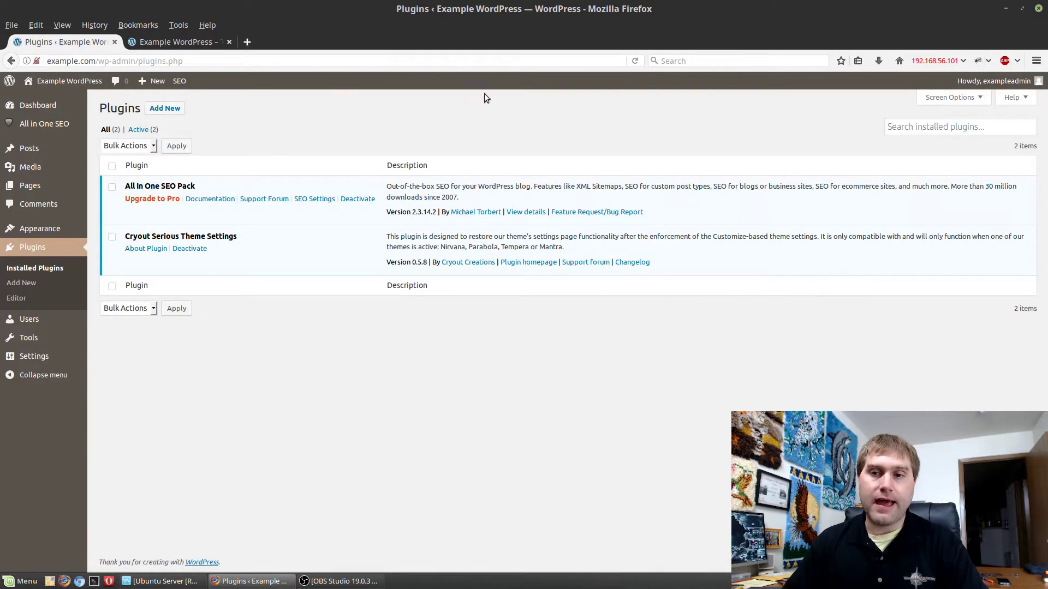
left_click(927, 131)
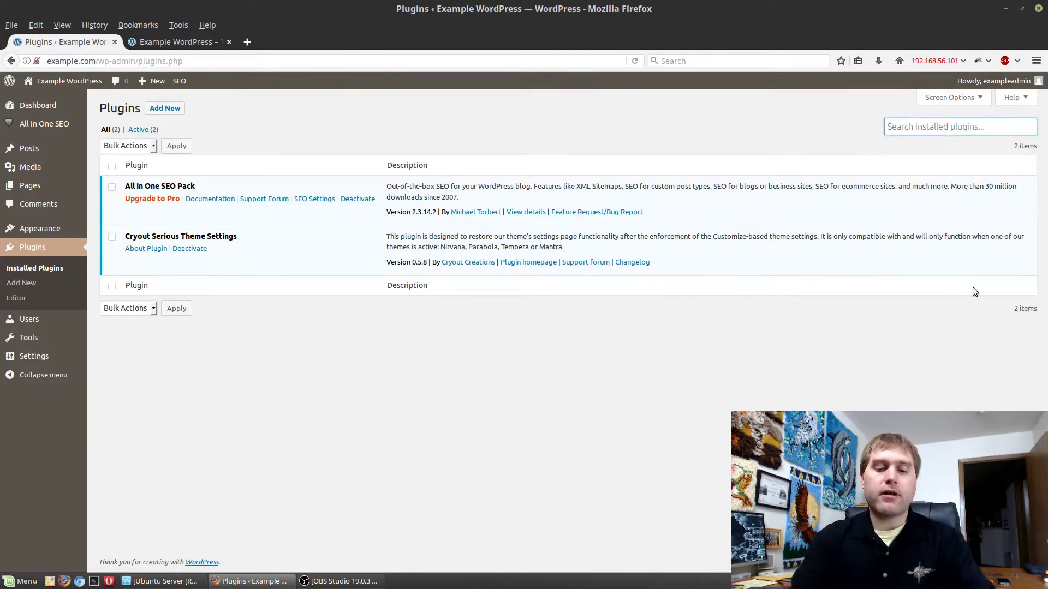
type("c")
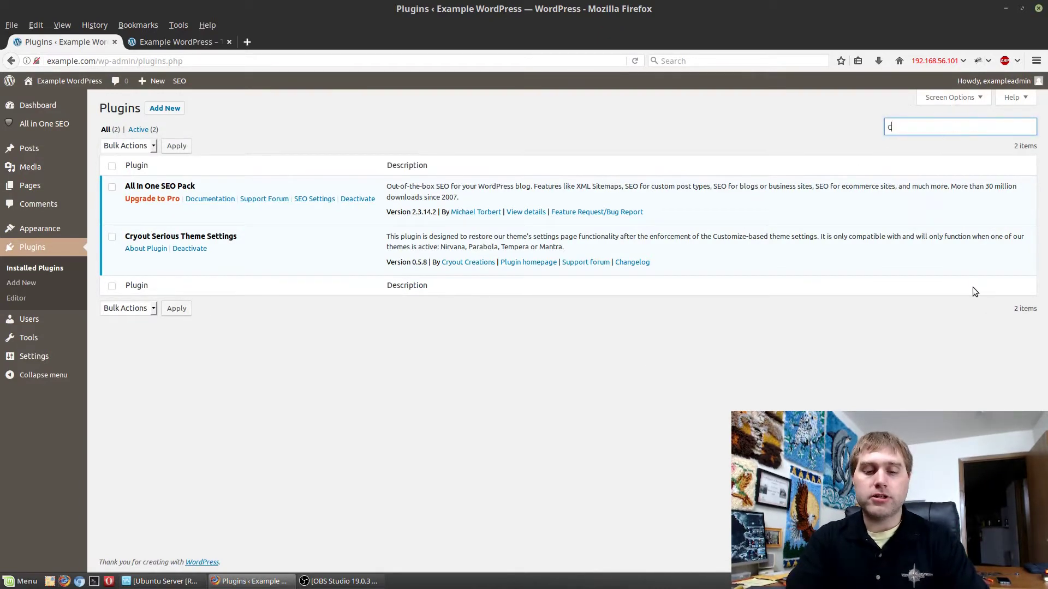
type("ontact")
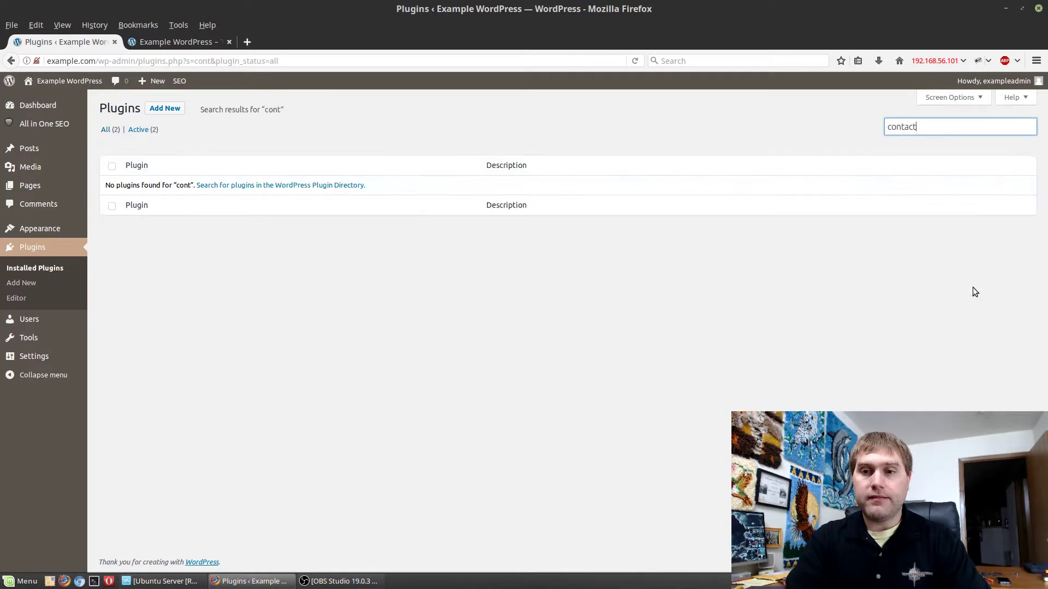
type(" form 7")
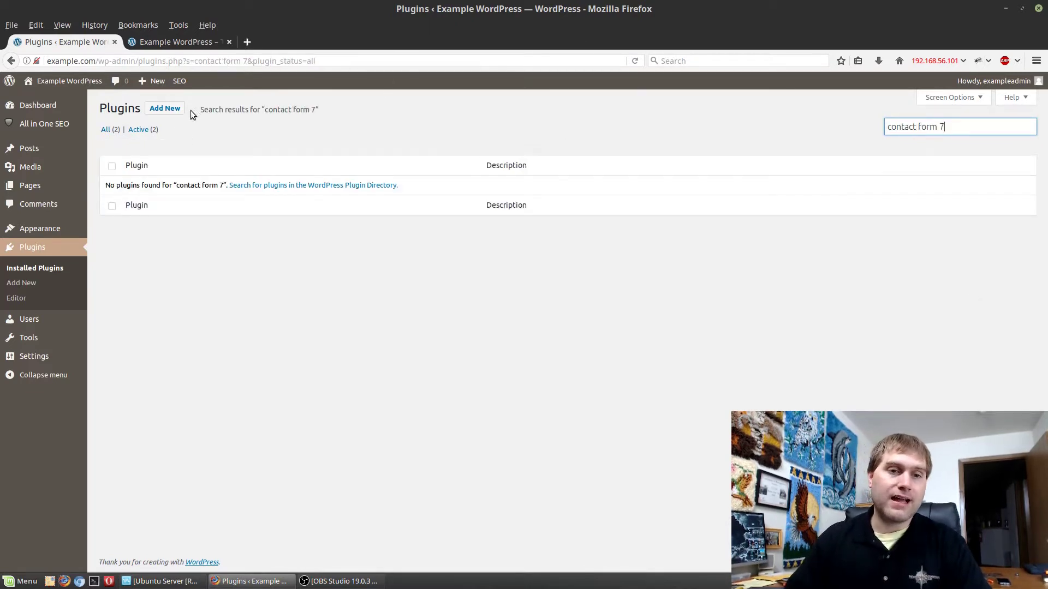
- Search the plugin directory for "contact form 7" and start installing the Contact Form 7 plugin
left_click(163, 108)
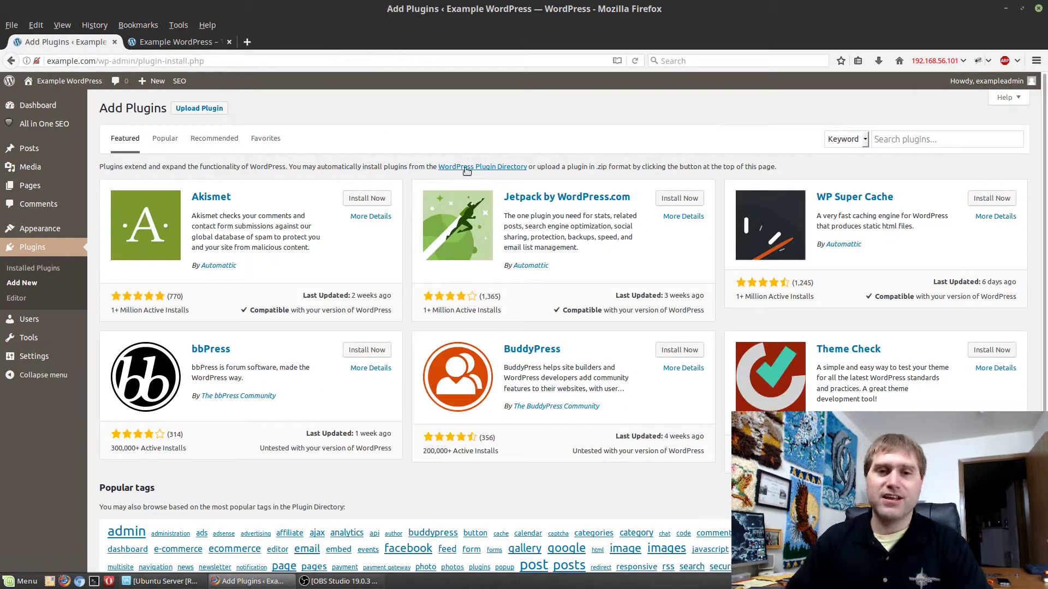
left_click(878, 140)
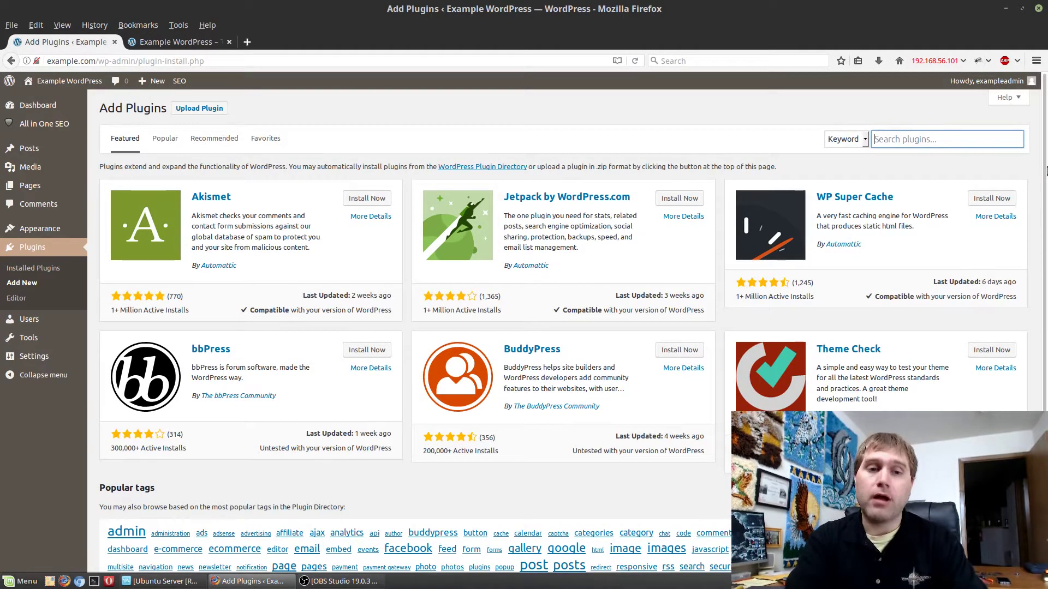
type("contact form ")
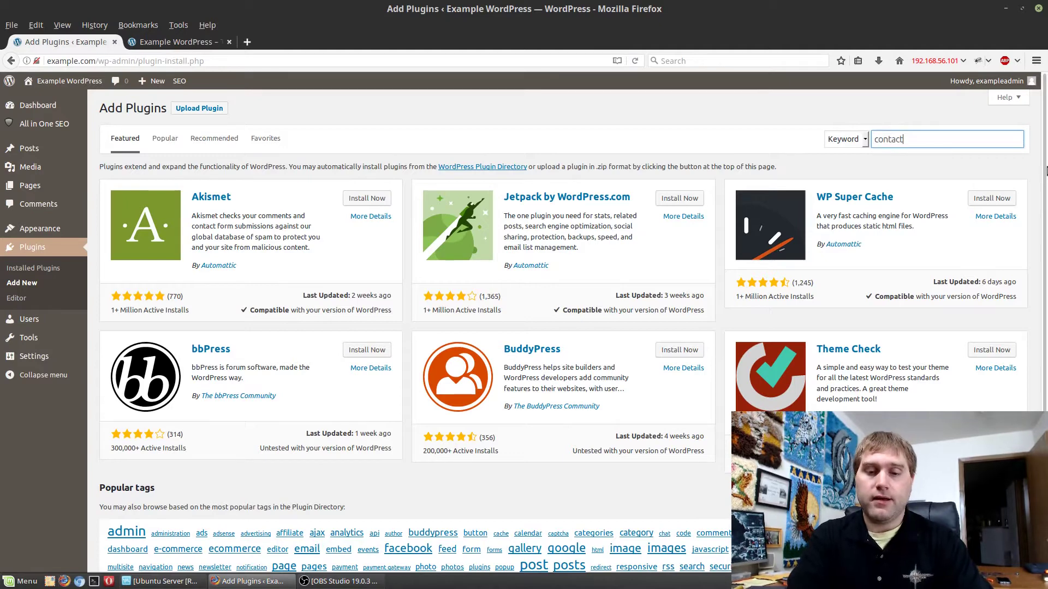
type("7")
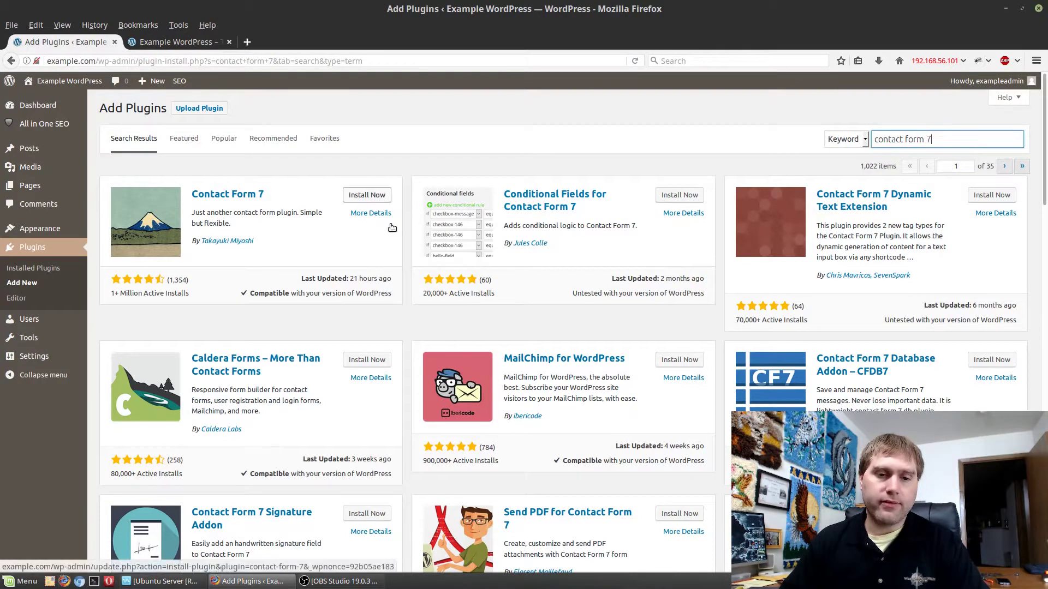
left_click(359, 199)
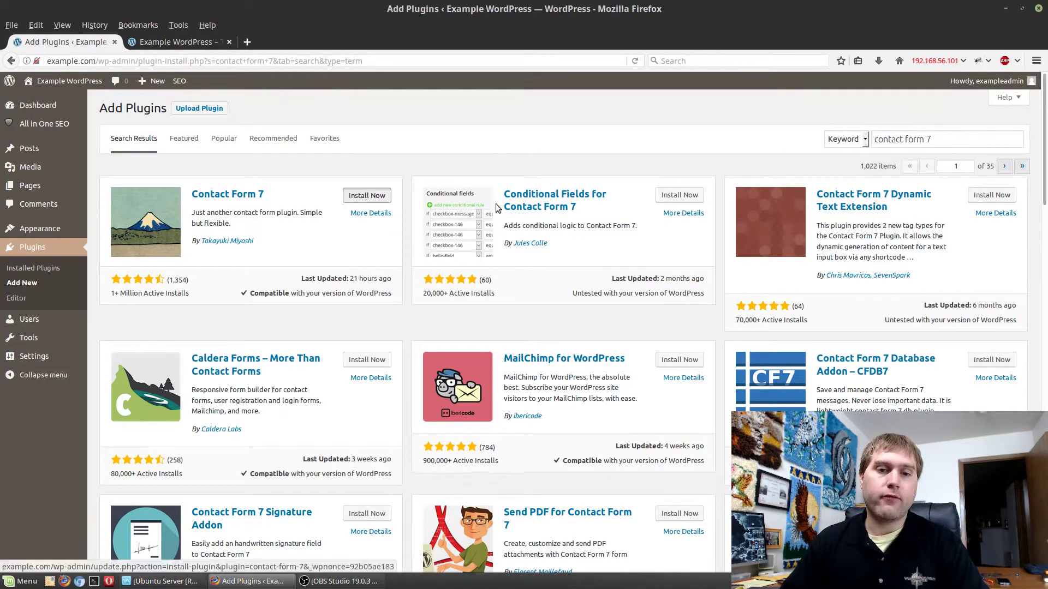
- Enter the FTP password to complete the Contact Form 7 installation, and activate the plugin
left_click(487, 281)
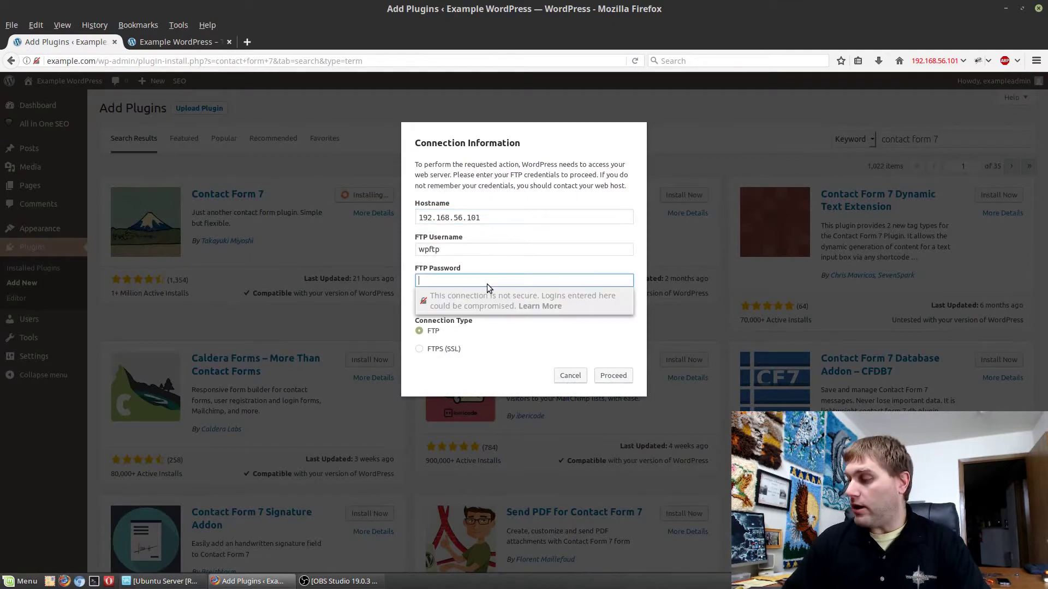
type("****")
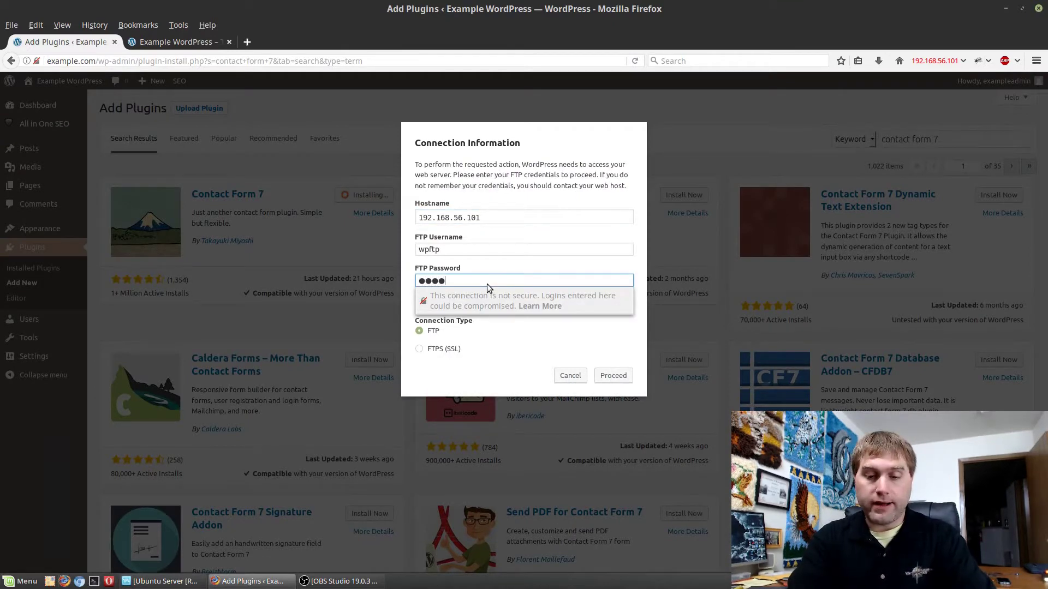
type("***")
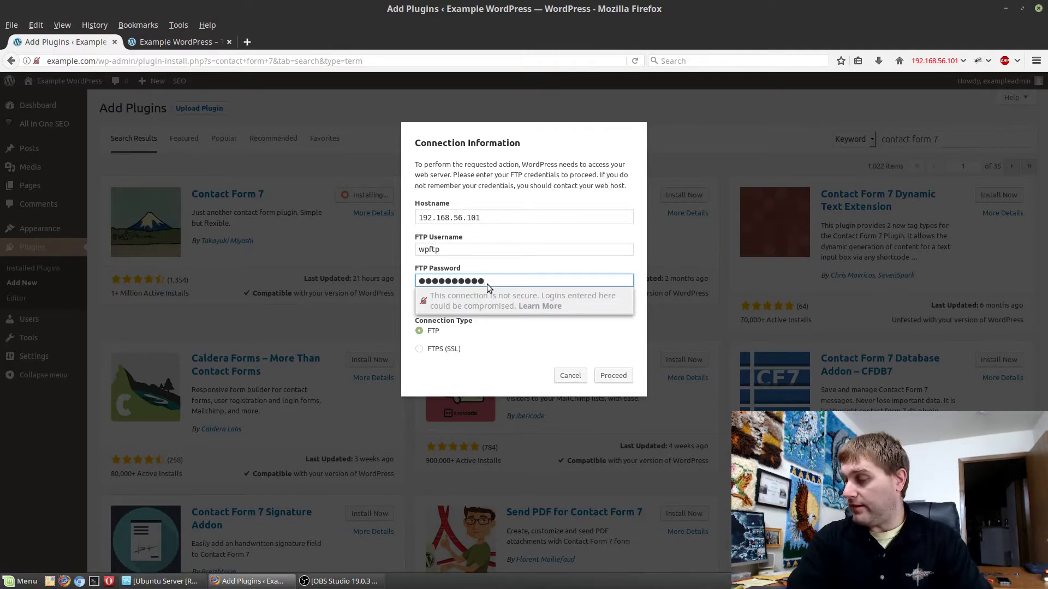
type("***")
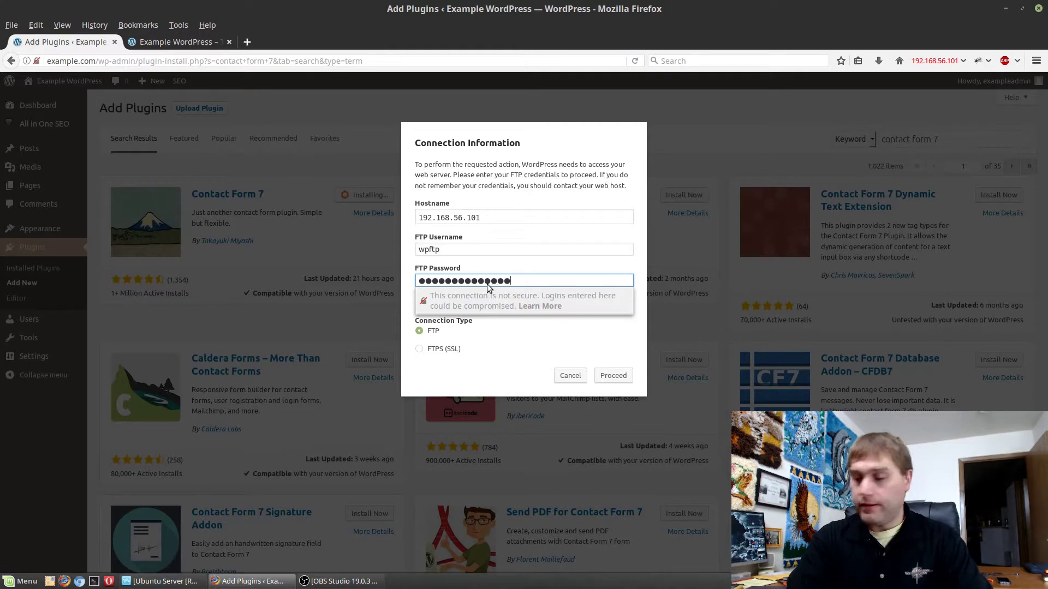
type("**")
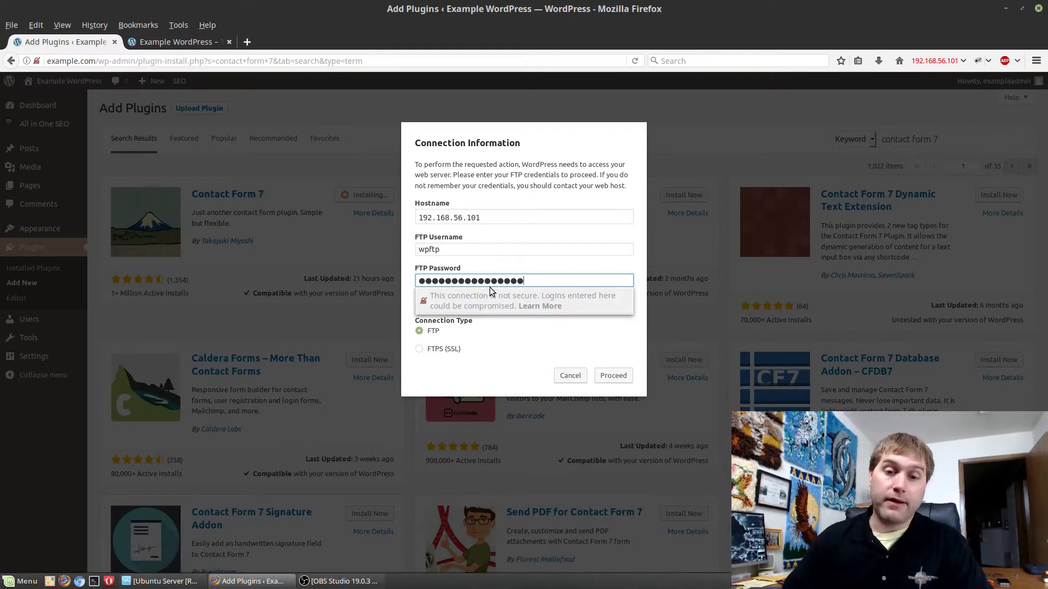
left_click(599, 376)
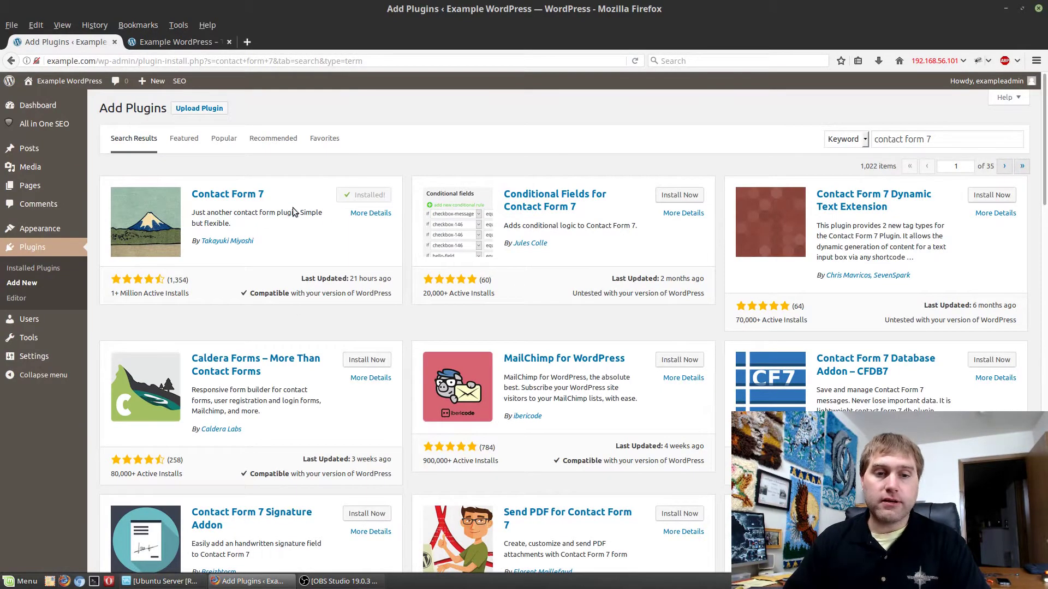
left_click(373, 196)
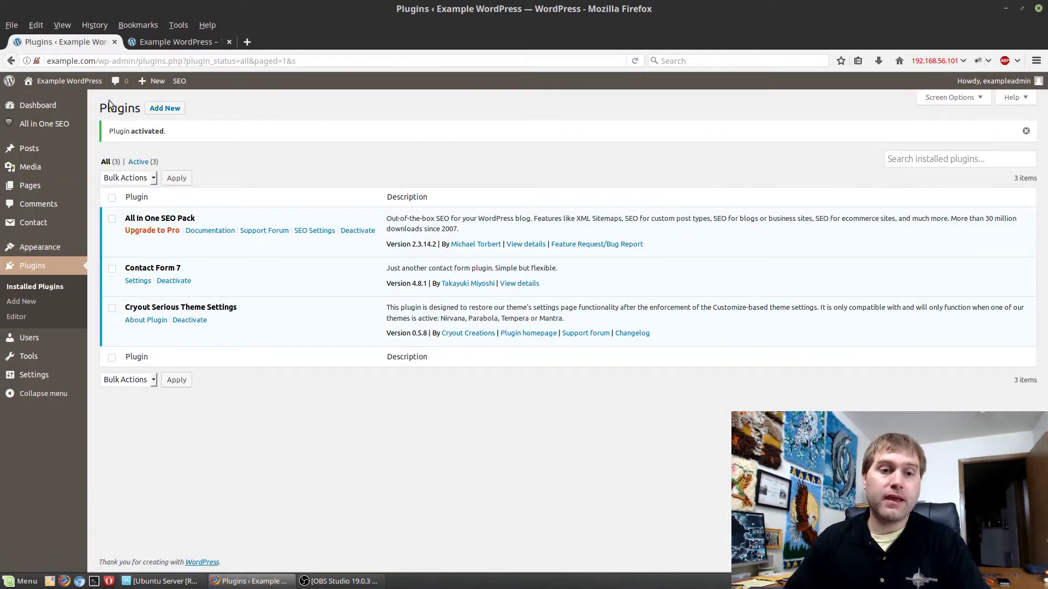
- Search the plugin directory for "contact form database" and browse the results for a Contact Form 7 database add-on
left_click(164, 108)
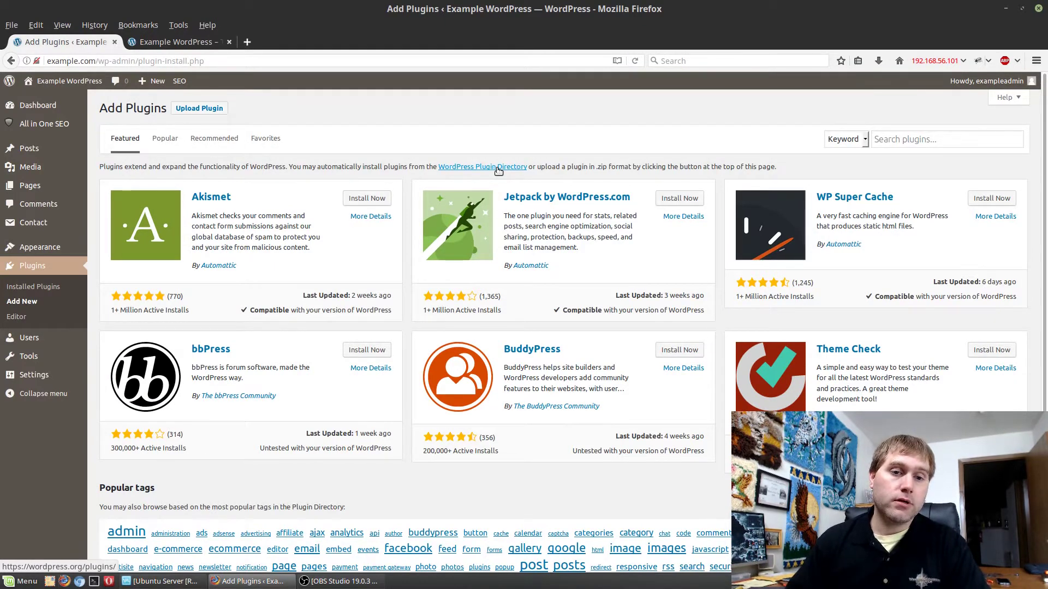
left_click(915, 140)
type("contact form")
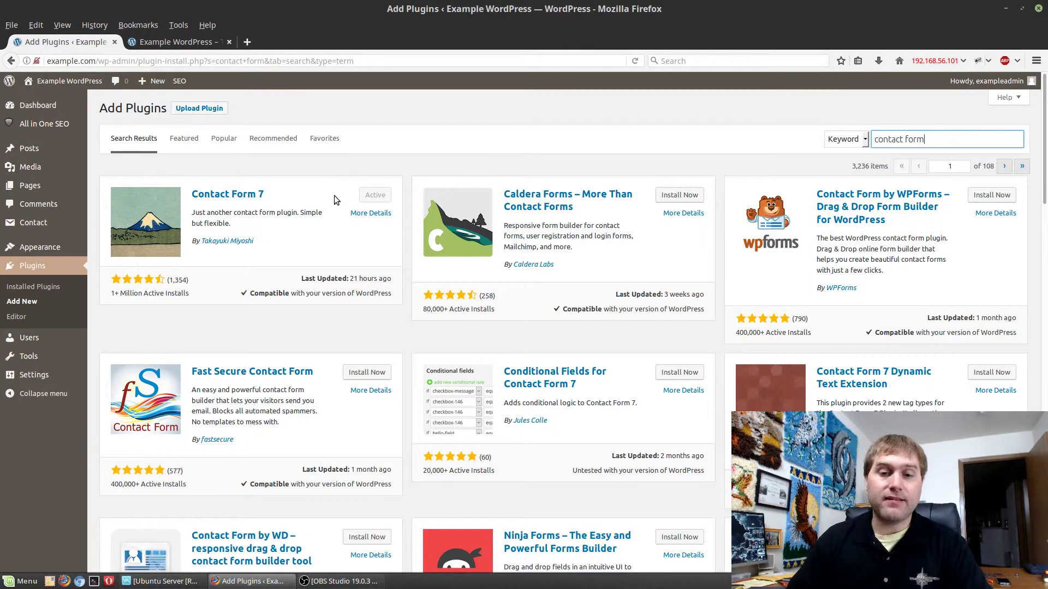
type("databases")
key("BackSpace")
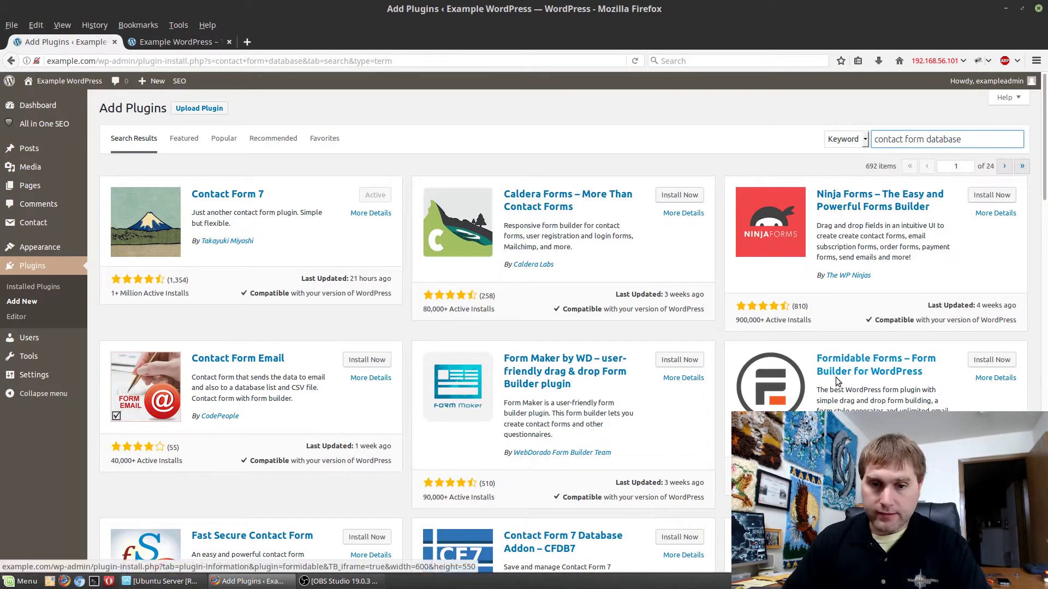
scroll(568, 382, "down", 3)
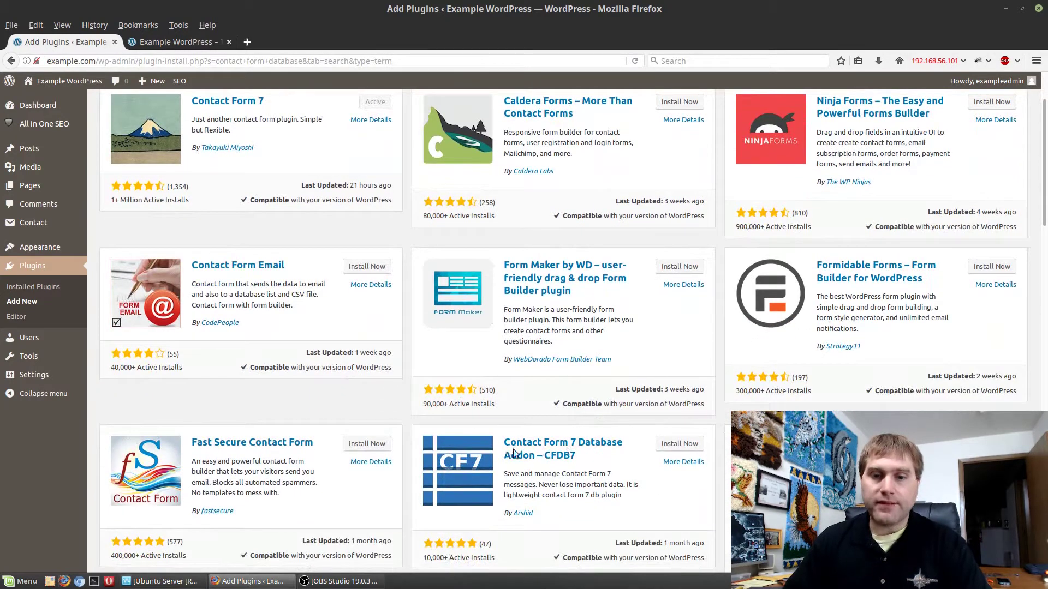
scroll(580, 482, "down", 3)
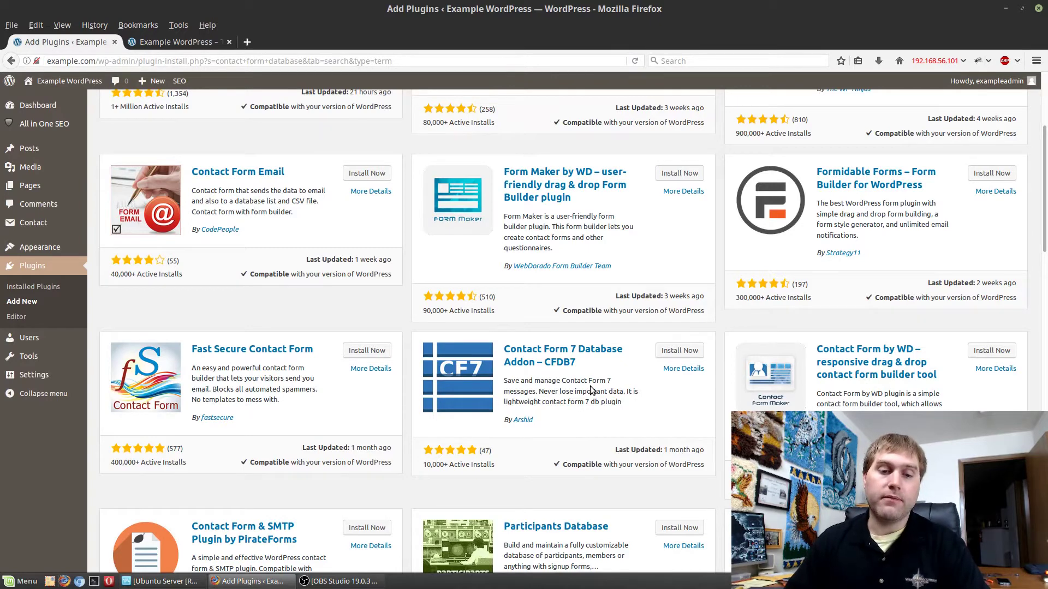
scroll(591, 390, "up", 2)
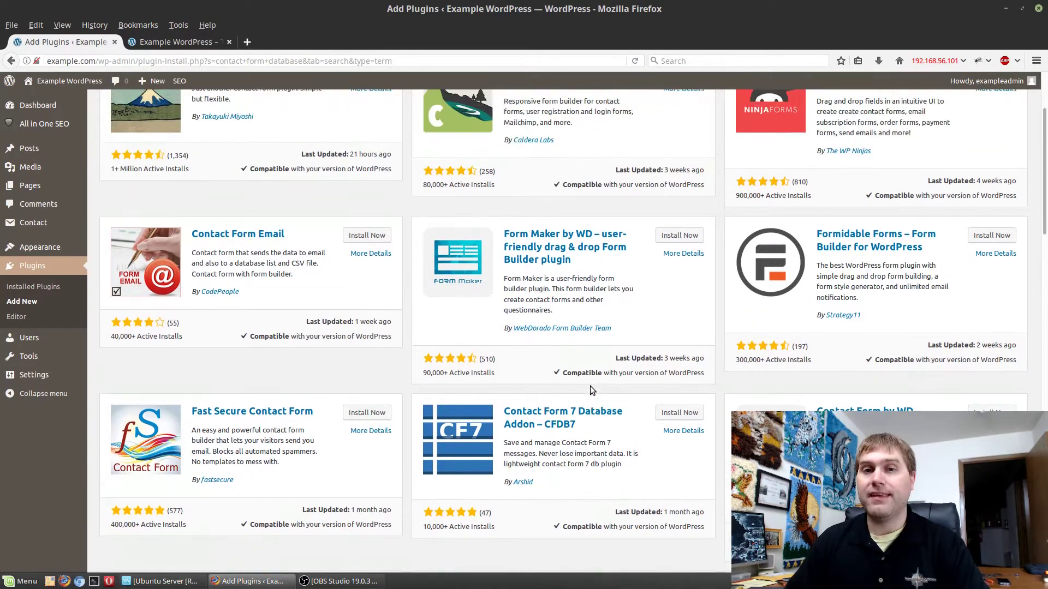
scroll(607, 421, "up", 4)
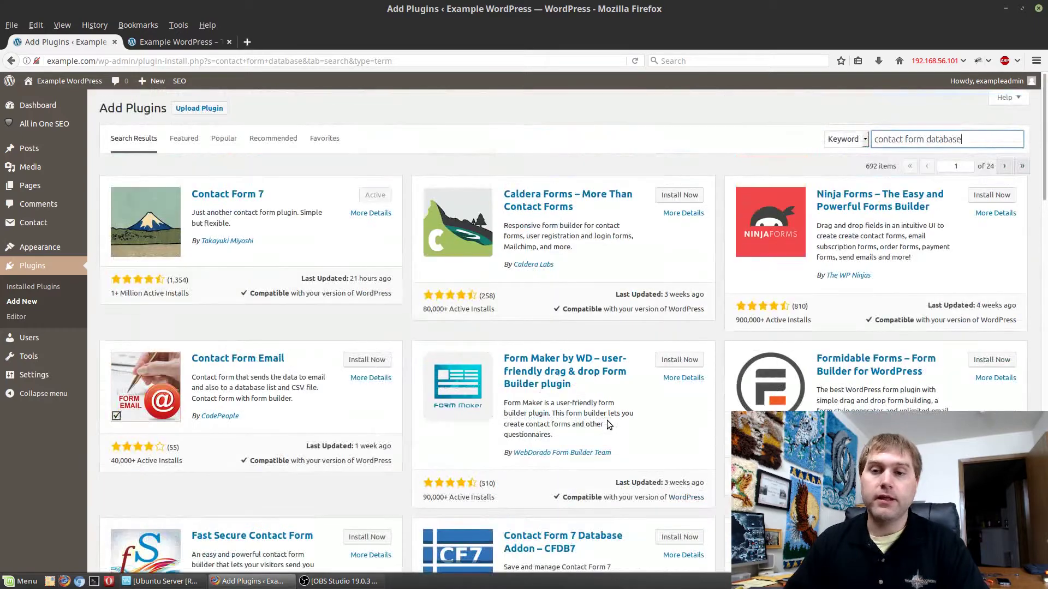
key("ctrl+a")
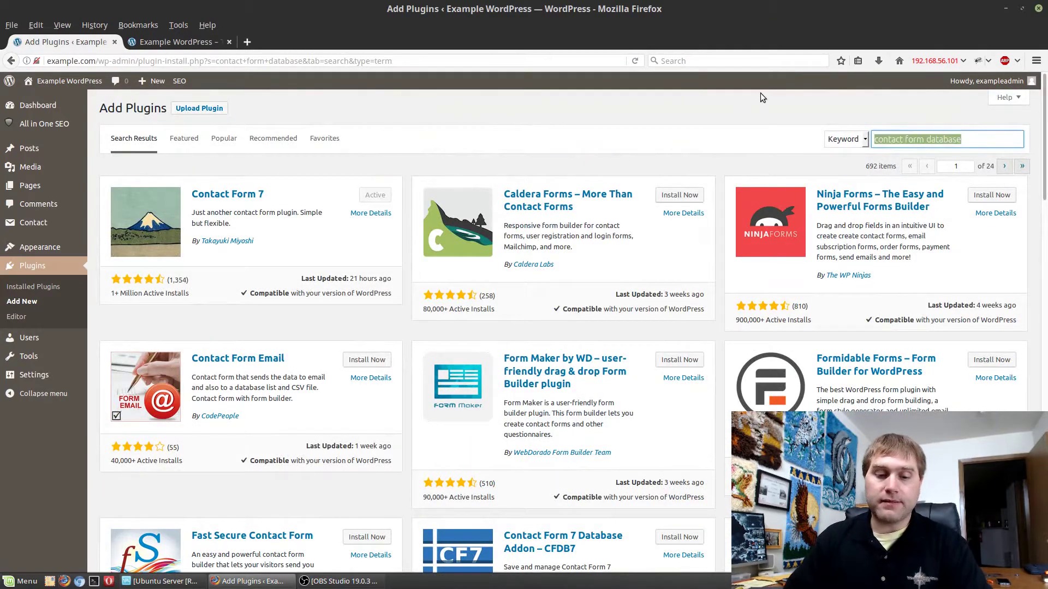
type("WooComm")
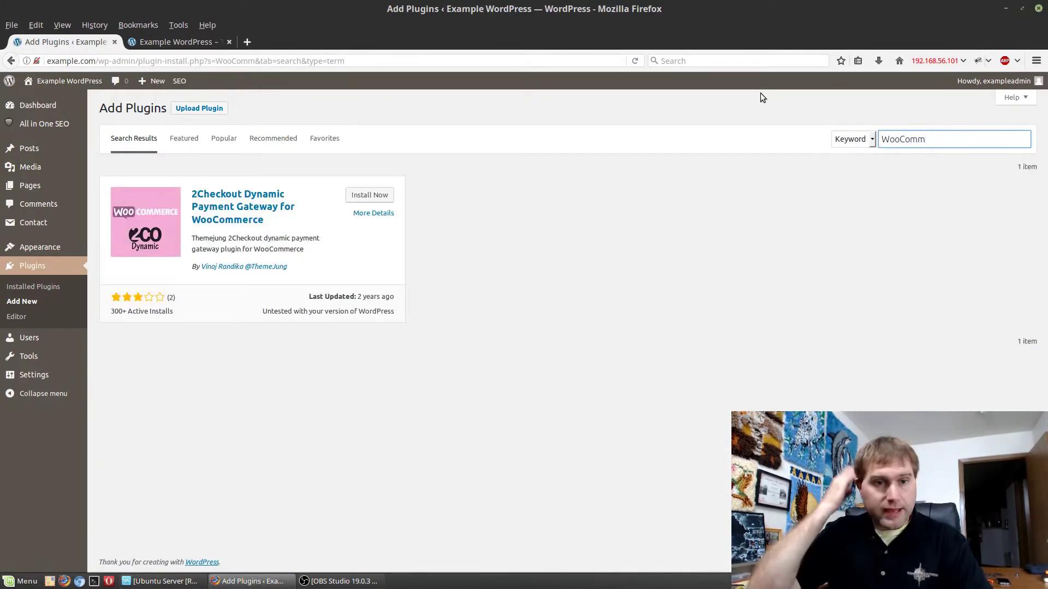
key("BackSpace")
key("BackSpace")
key("BackSpace")
key("BackSpace")
key("BackSpace")
key("BackSpace")
key("BackSpace")
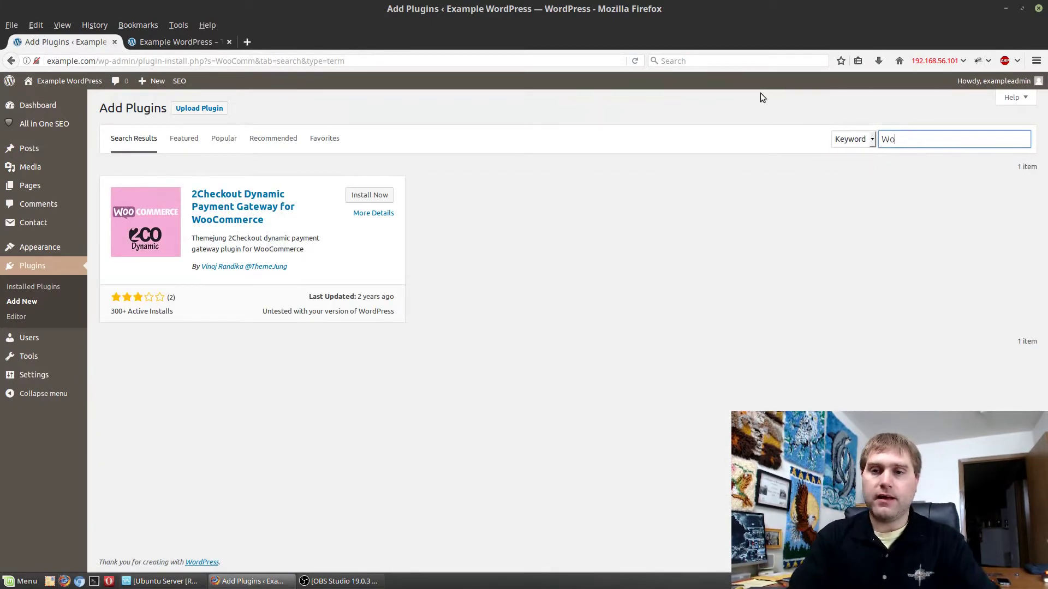
- Search the plugin directory for "woo commerce", look through the results, and correct the search term to "woocommerce"
type("woo commerce")
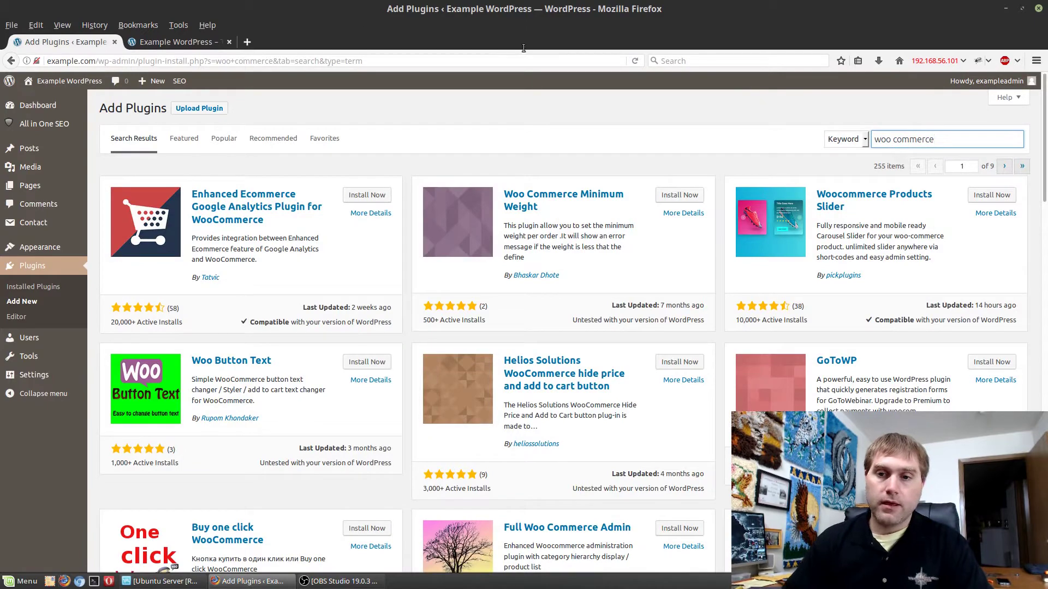
scroll(451, 456, "down", 2)
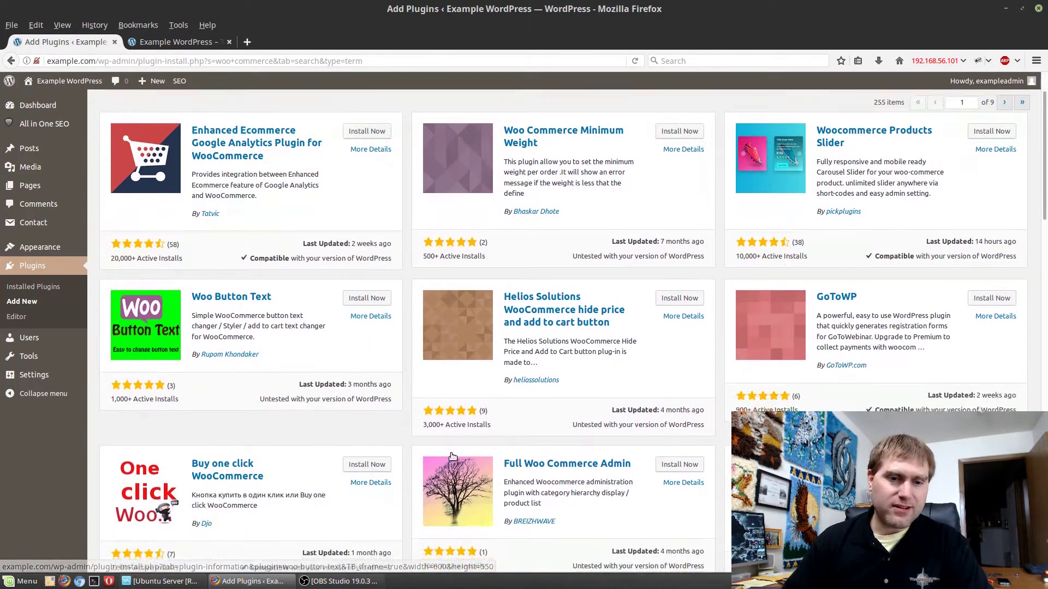
scroll(451, 456, "down", 6)
scroll(807, 147, "up", 8)
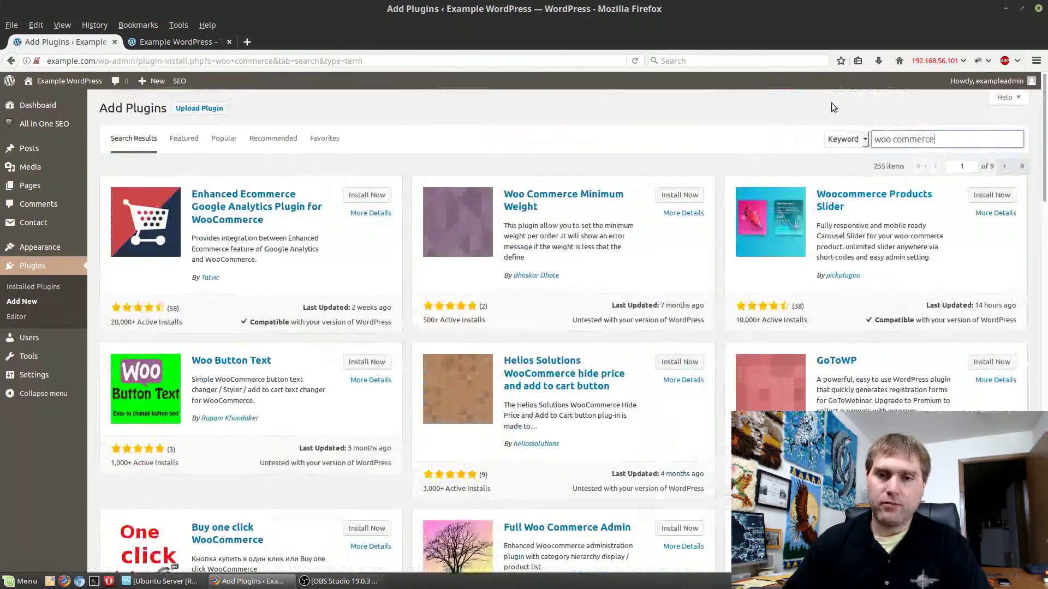
left_click(898, 138)
key("BackSpace")
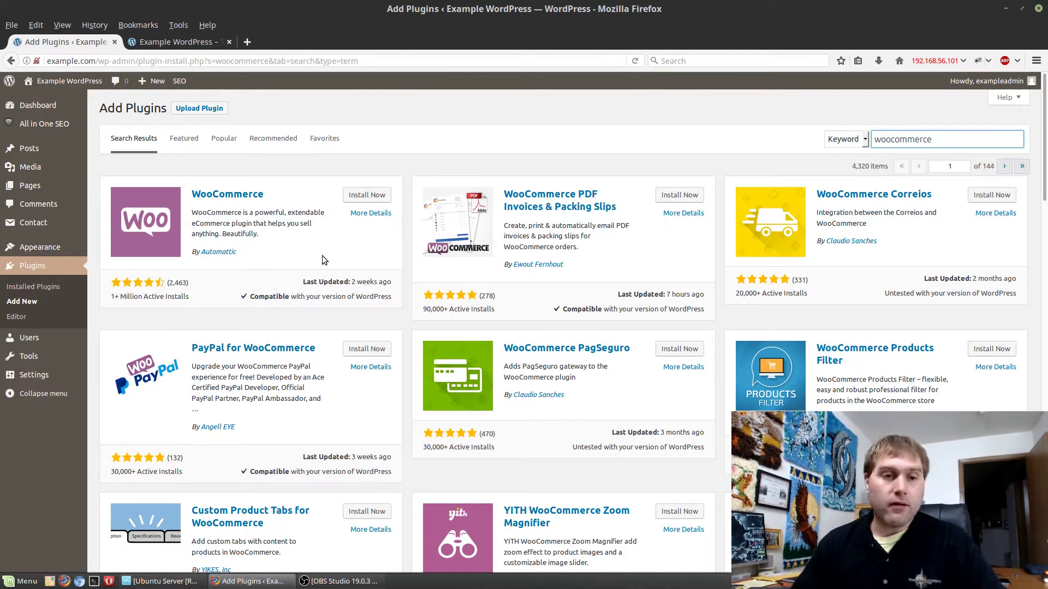
- Search the plugin directory for "database cleanup"
left_click_drag(948, 139, 816, 116)
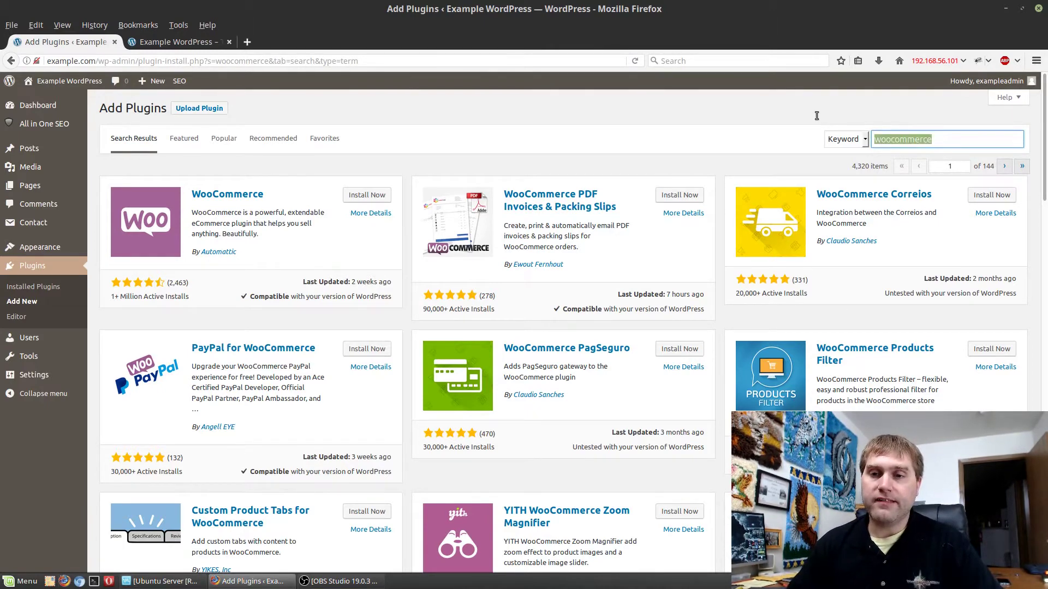
type("database ")
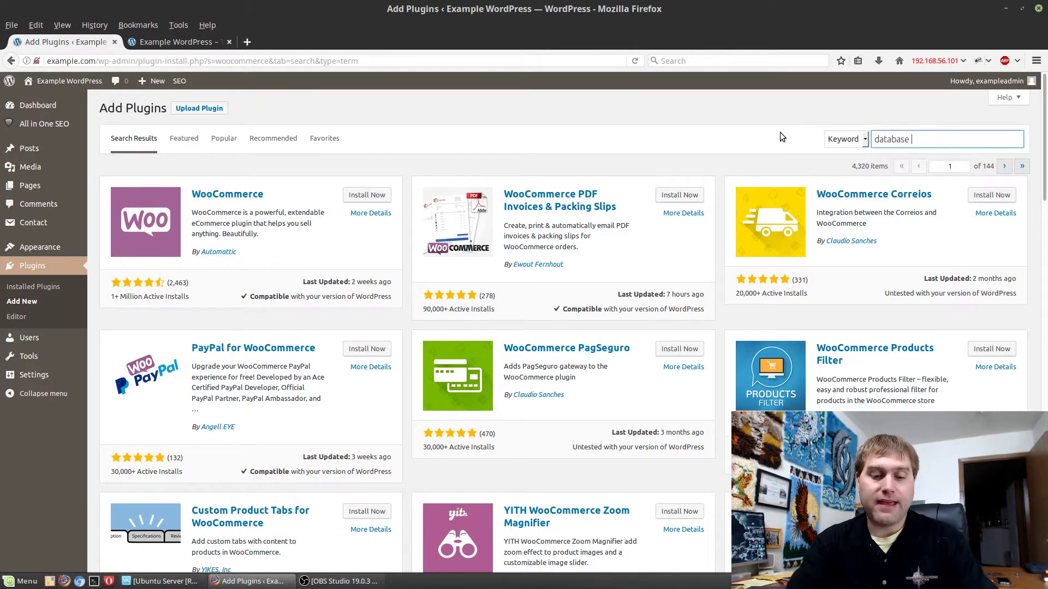
type("cleanups")
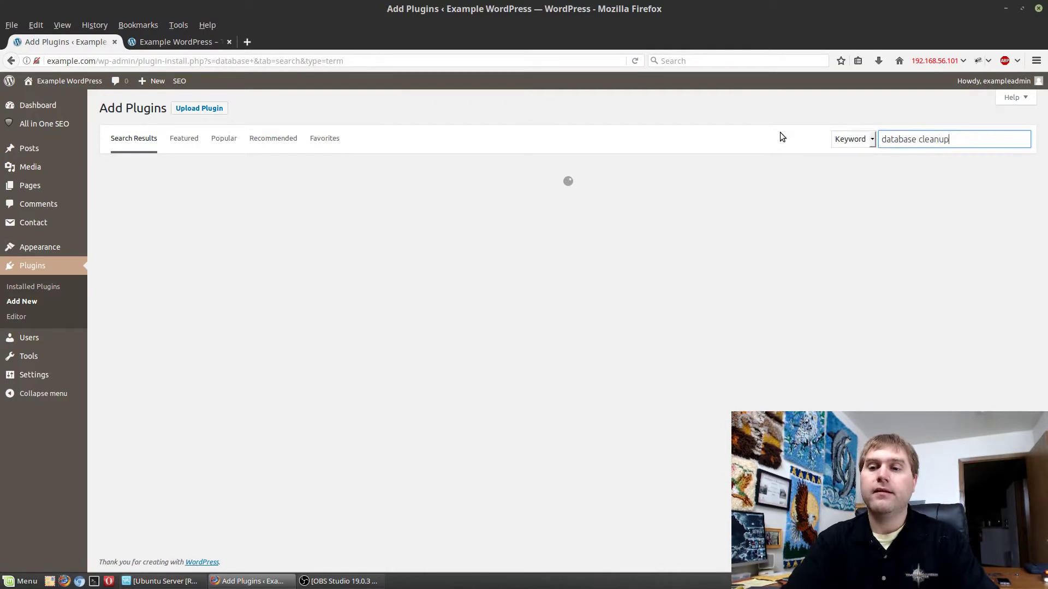
key("BackSpace")
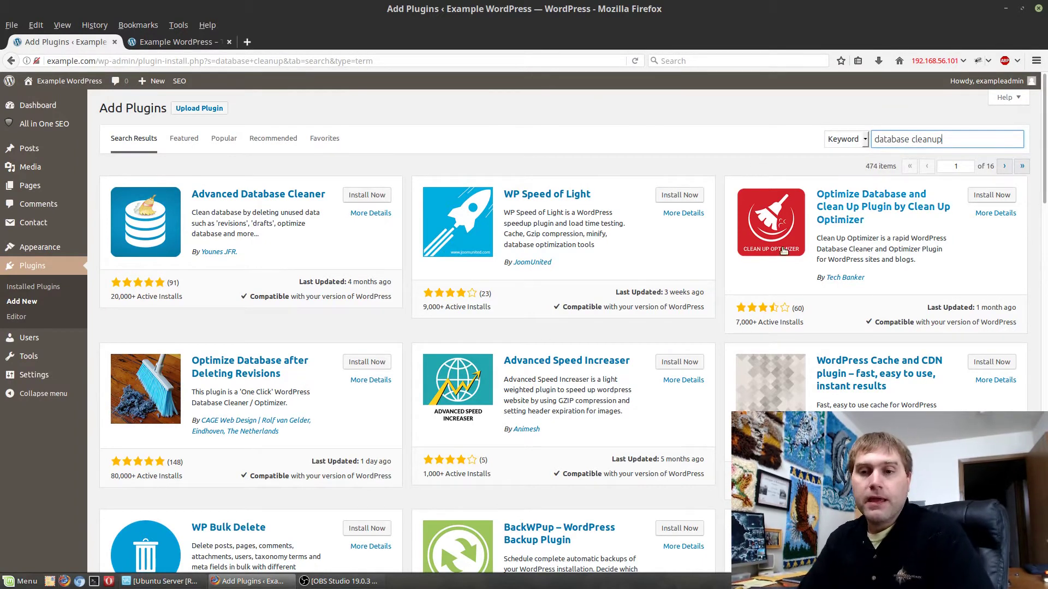
triple_click(951, 135)
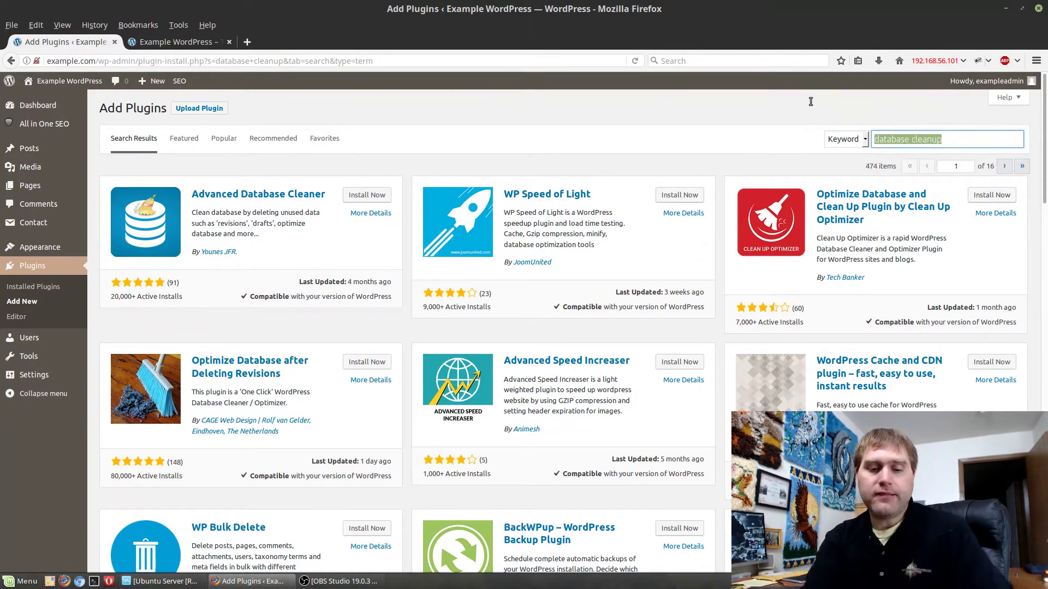
type("toot")
key("BackSpace")
key("BackSpace")
key("BackSpace")
key("BackSpace")
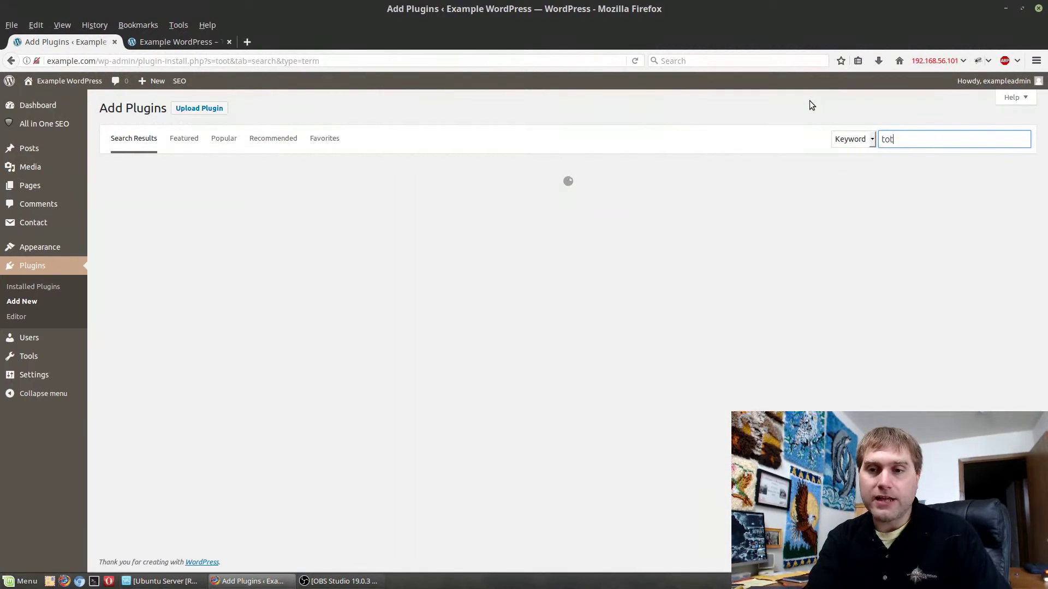
- Search the plugin directory for "cache" and look through the caching plugins in the results
type("cache")
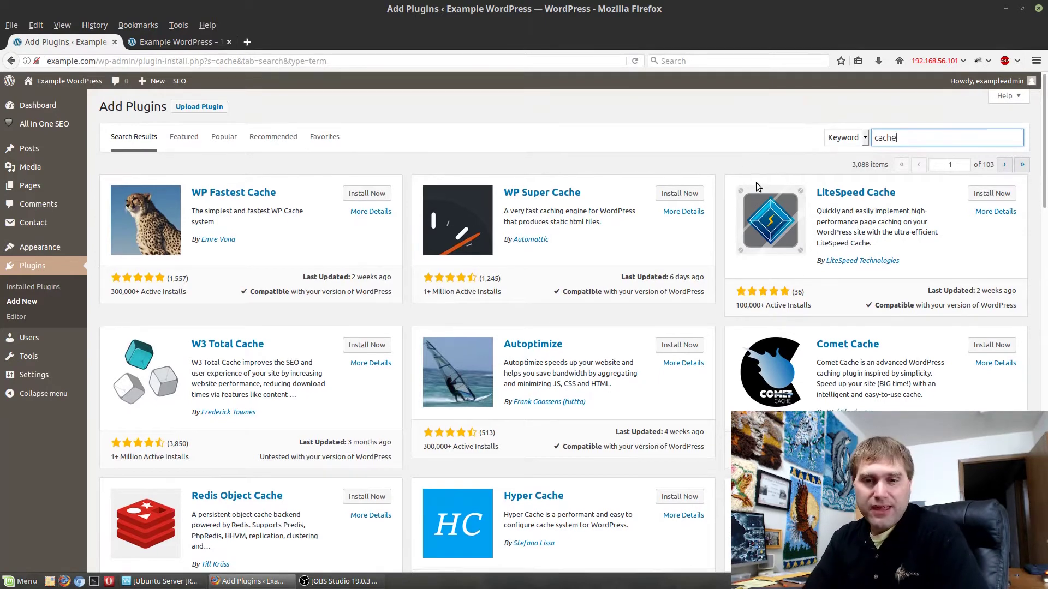
scroll(752, 172, "down", 3)
scroll(765, 199, "down", 10)
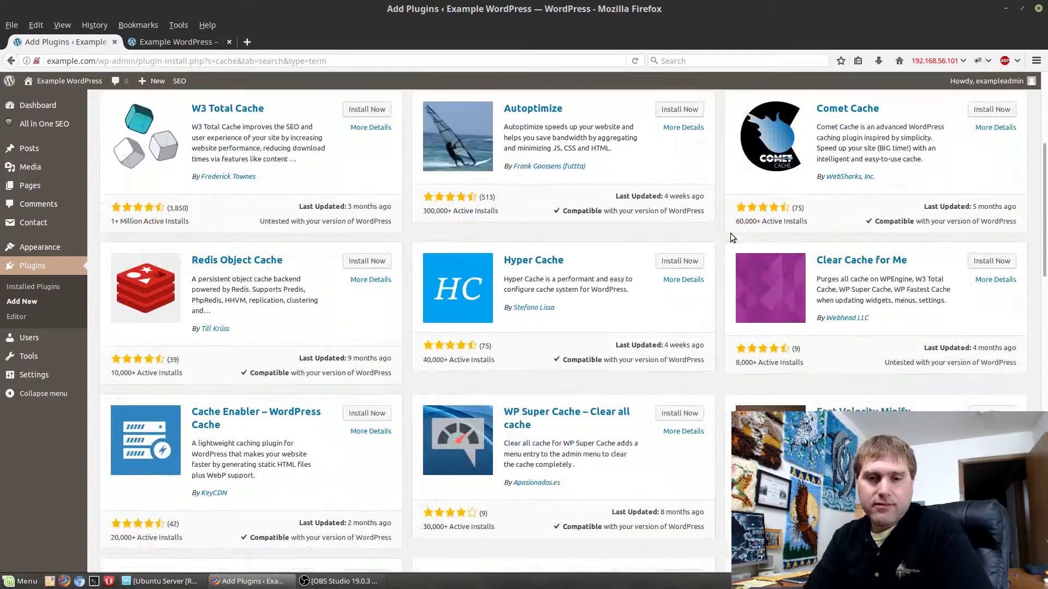
scroll(729, 238, "down", 20)
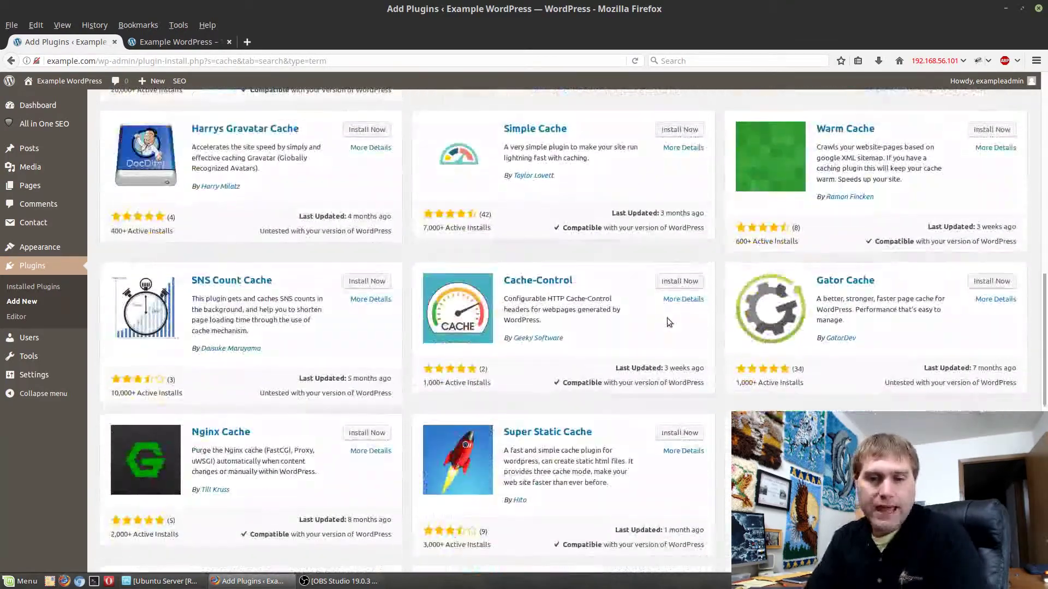
scroll(661, 344, "down", 6)
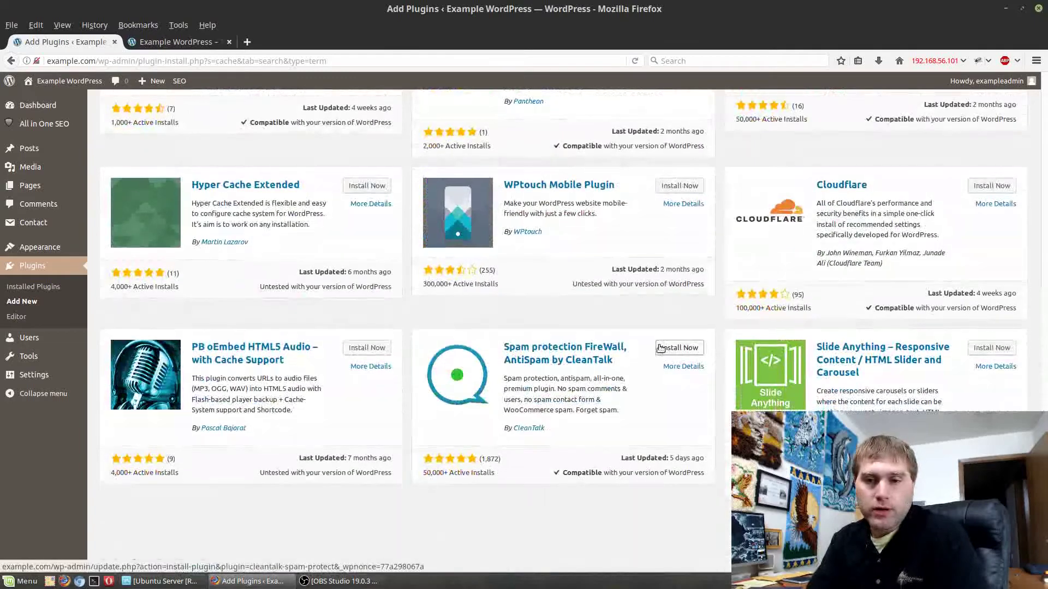
scroll(661, 347, "up", 15)
scroll(534, 319, "up", 20)
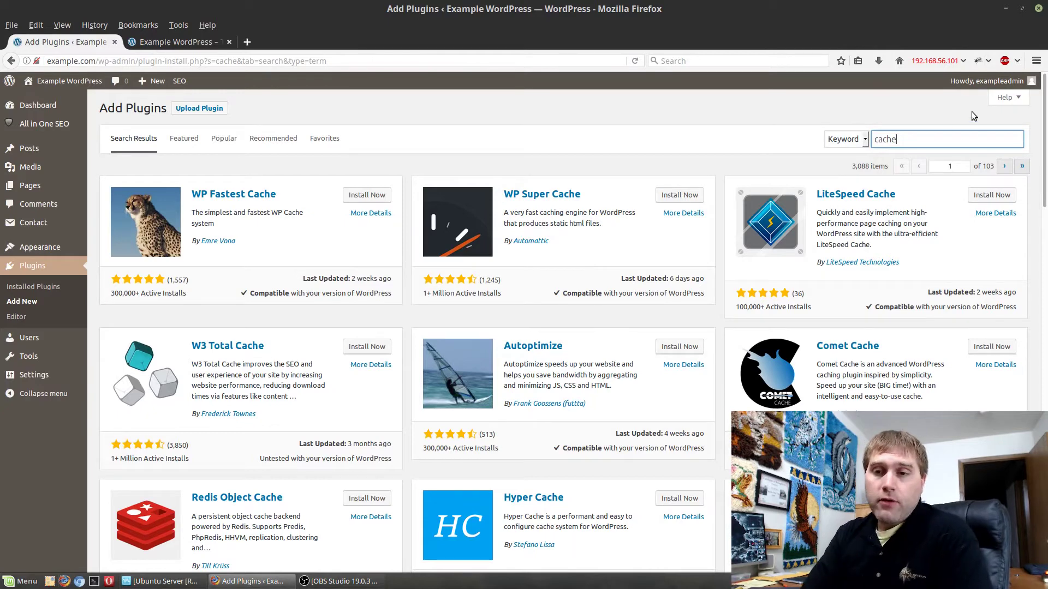
- Replace the plugin directory search term with "ssl" to find SSL plugins
left_click_drag(912, 139, 841, 120)
type("ssl")
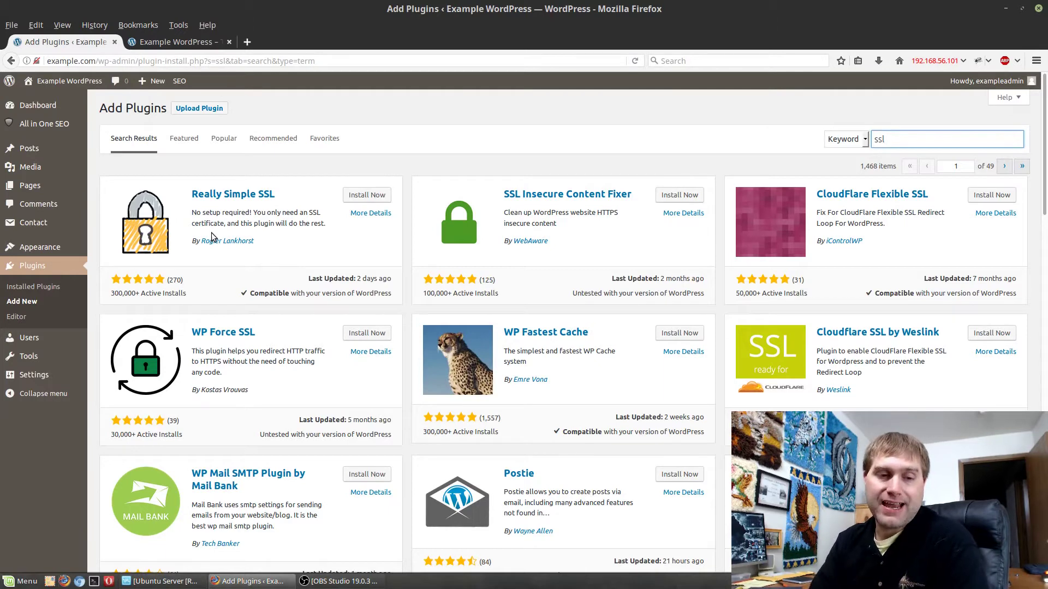
mouse_move(40, 377)
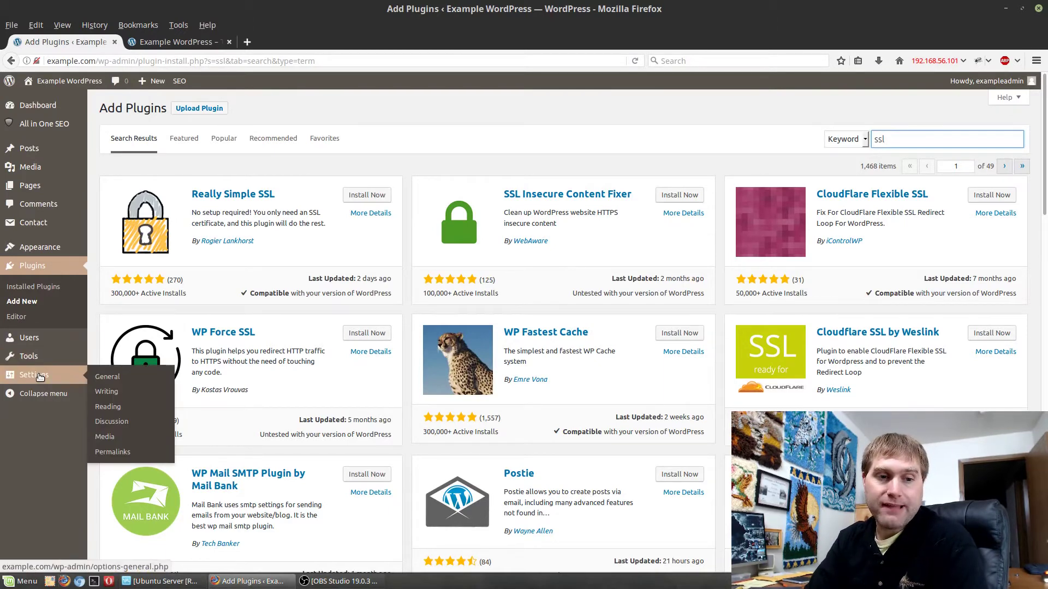
left_click(107, 382)
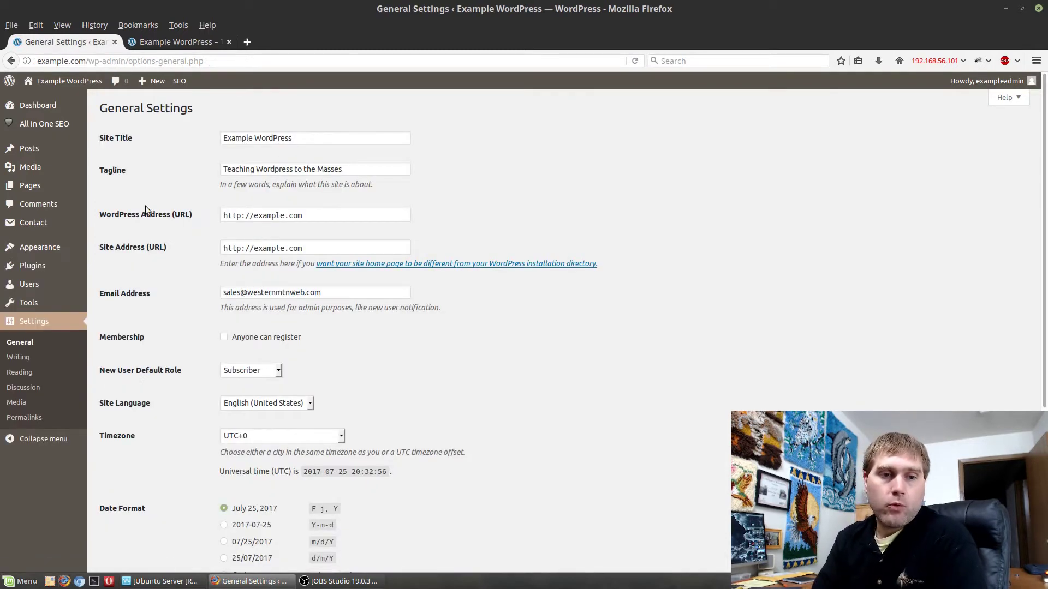
left_click(240, 217)
type("s")
left_click(244, 248)
type("s")
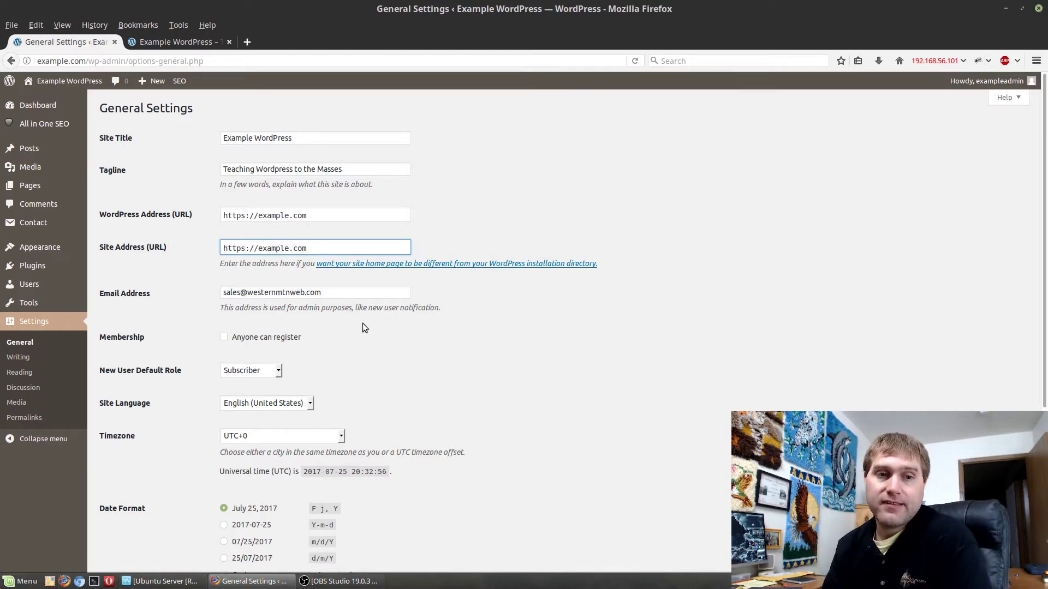
key("BackSpace")
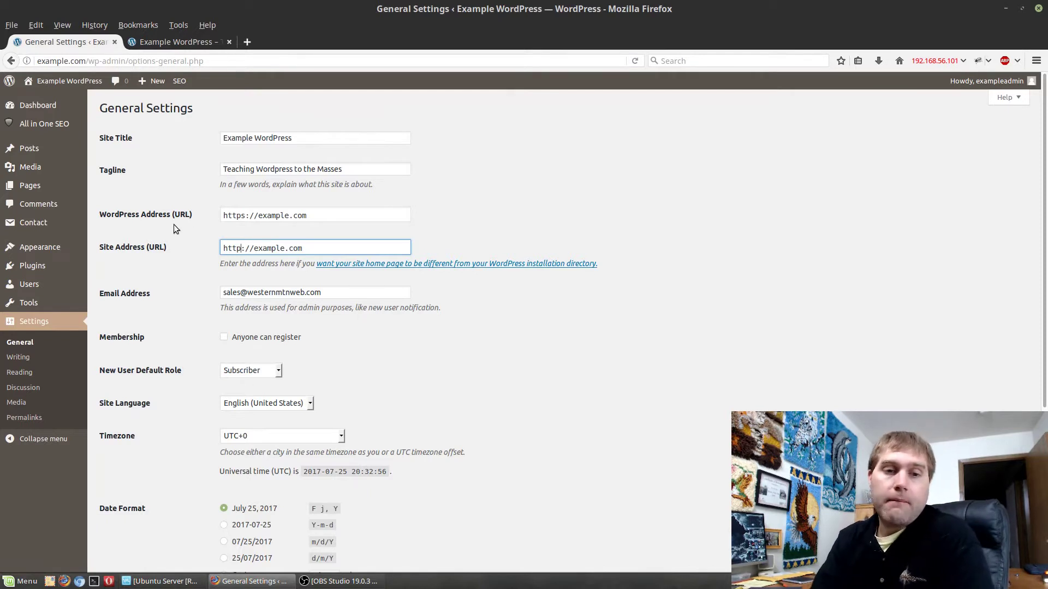
left_click(247, 216)
key("BackSpace")
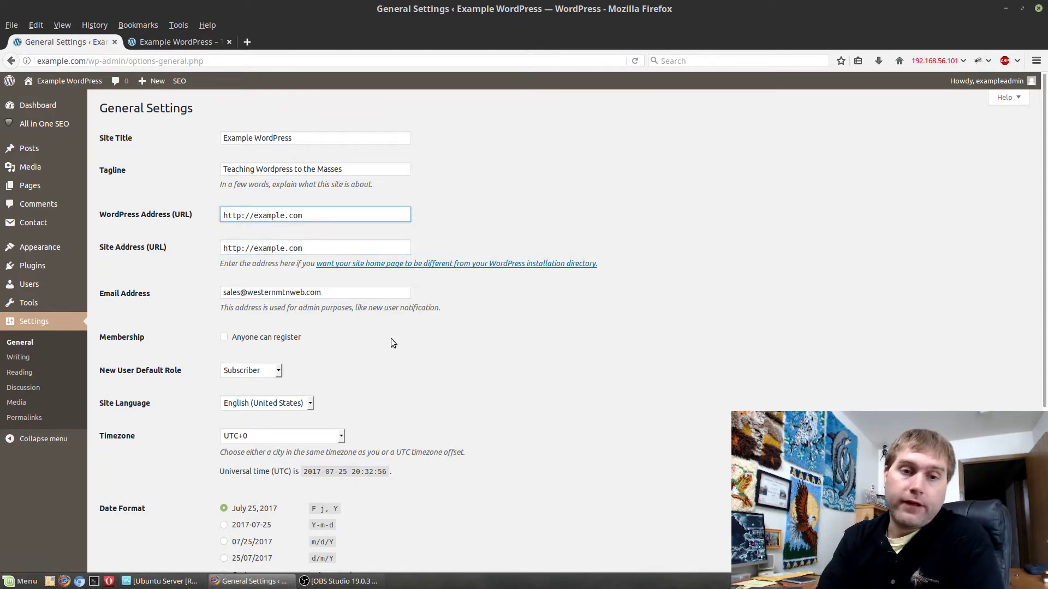
- Return to adding new plugins, search the directory for "security", and look through the security plugins
left_click(38, 262)
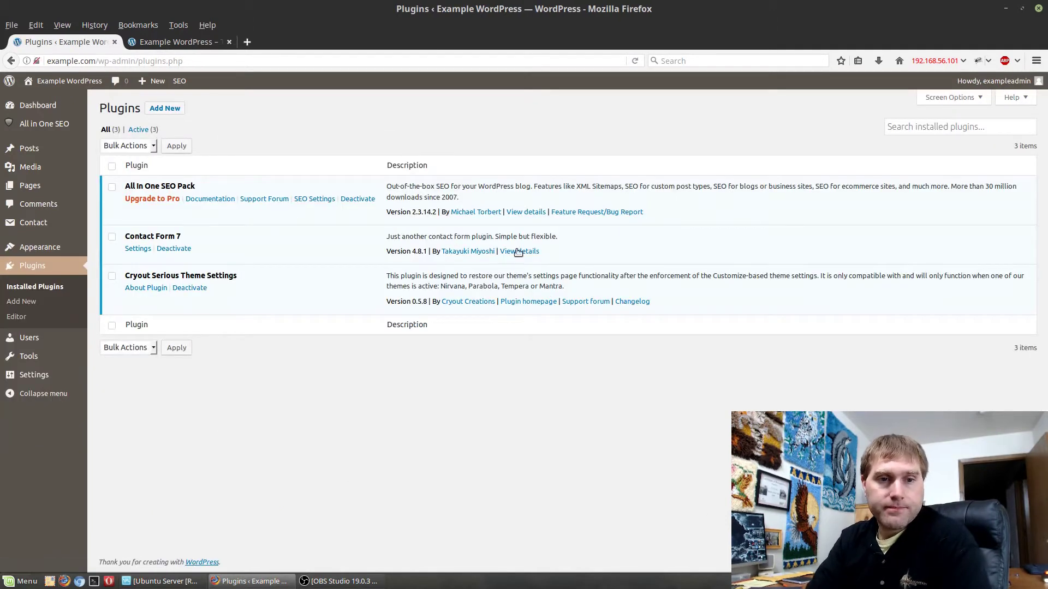
left_click(164, 108)
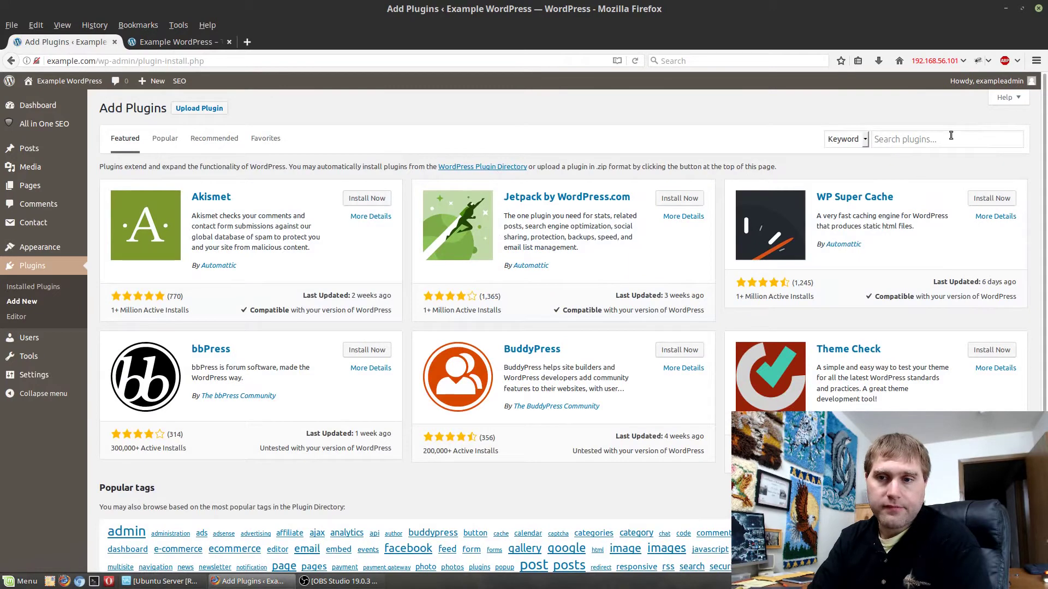
left_click(950, 138)
type("security")
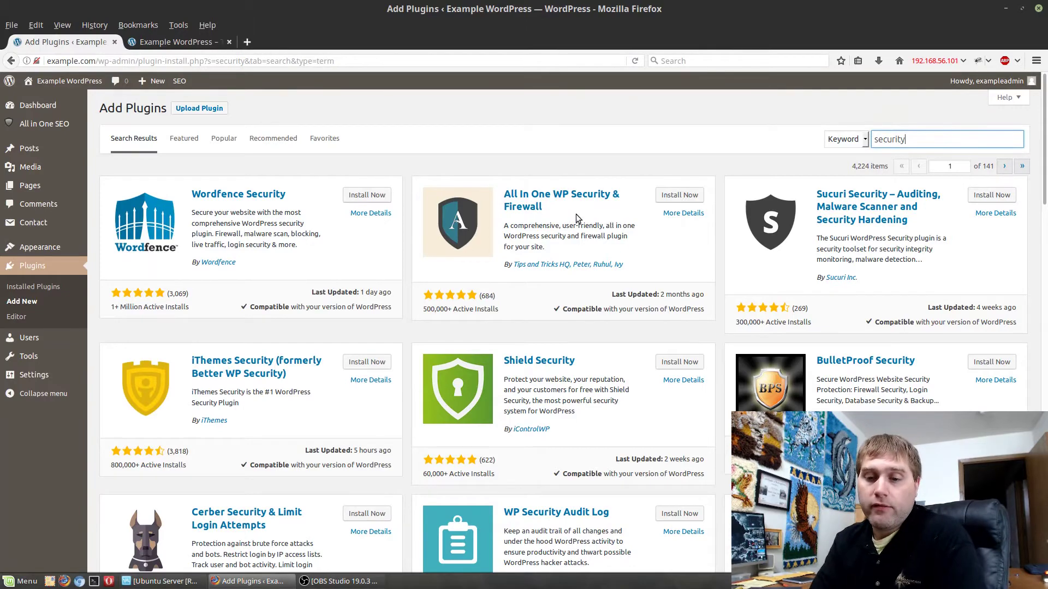
scroll(614, 271, "down", 3)
scroll(601, 289, "down", 2)
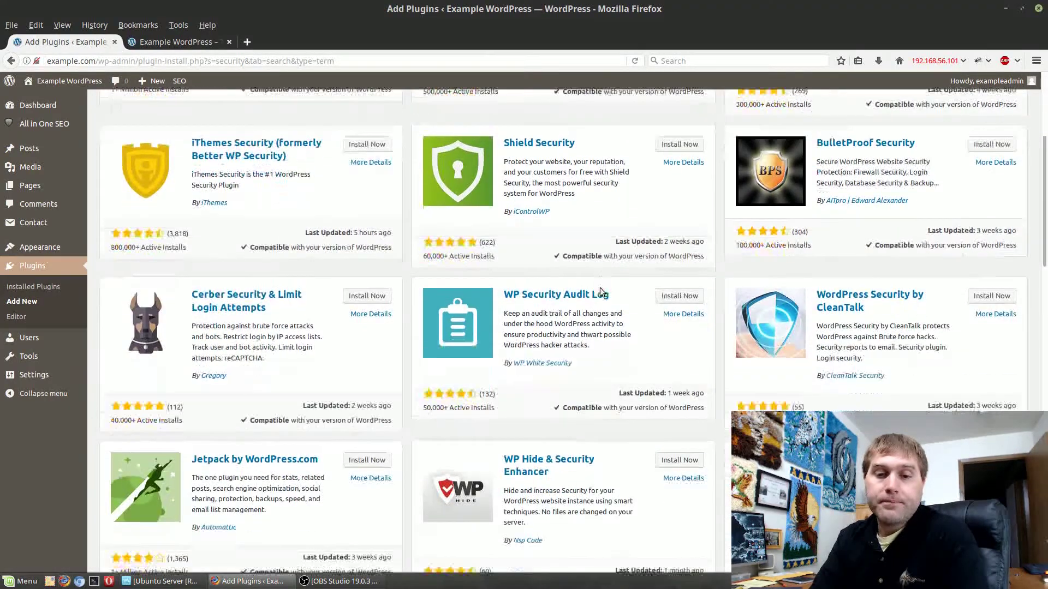
- Look through the rest of the security plugins in the search results
scroll(600, 288, "up", 5)
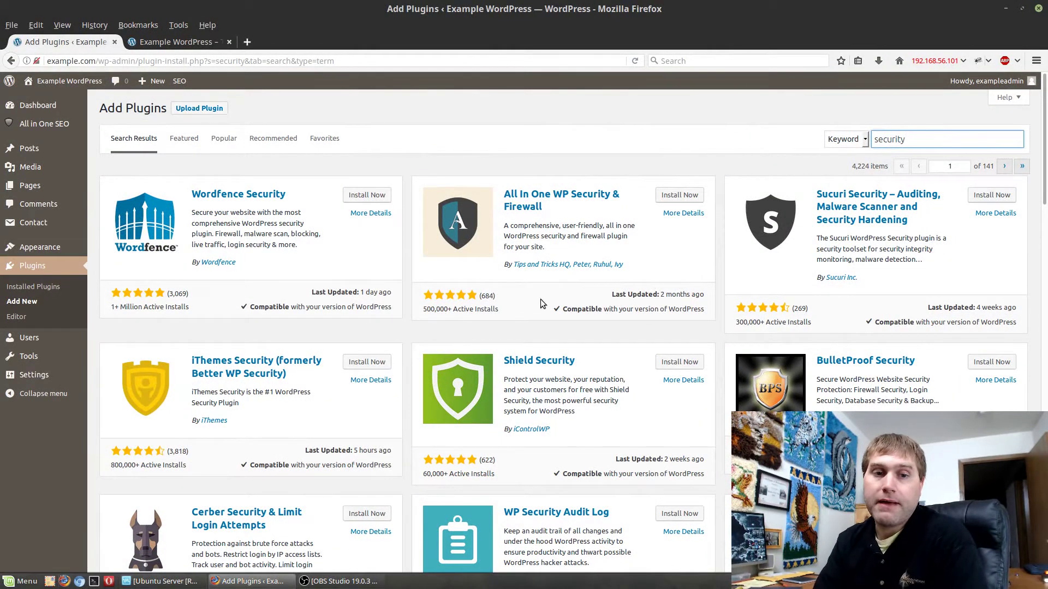
scroll(535, 315, "down", 8)
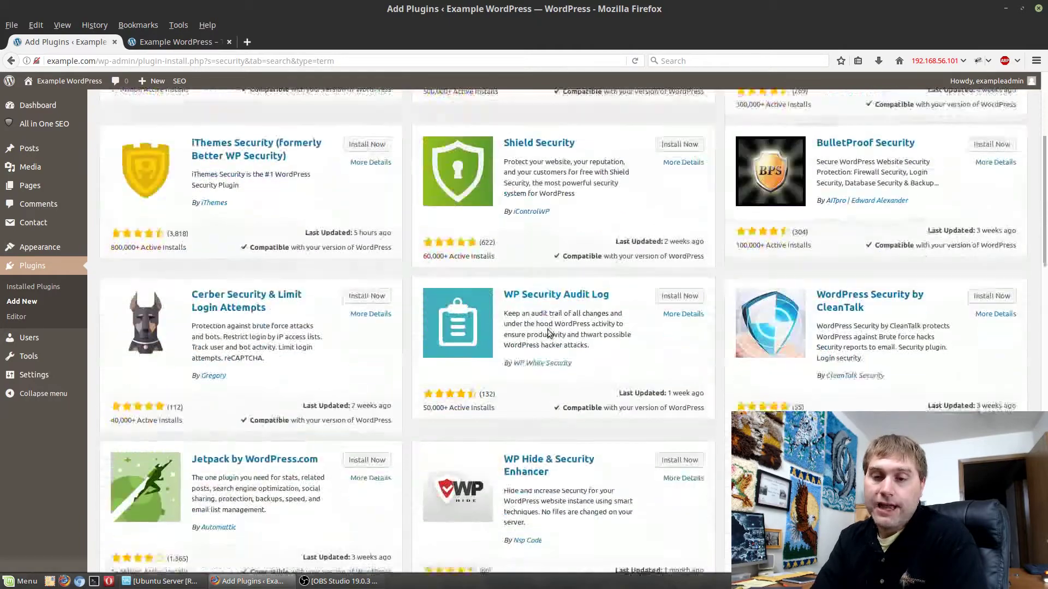
scroll(551, 332, "down", 2)
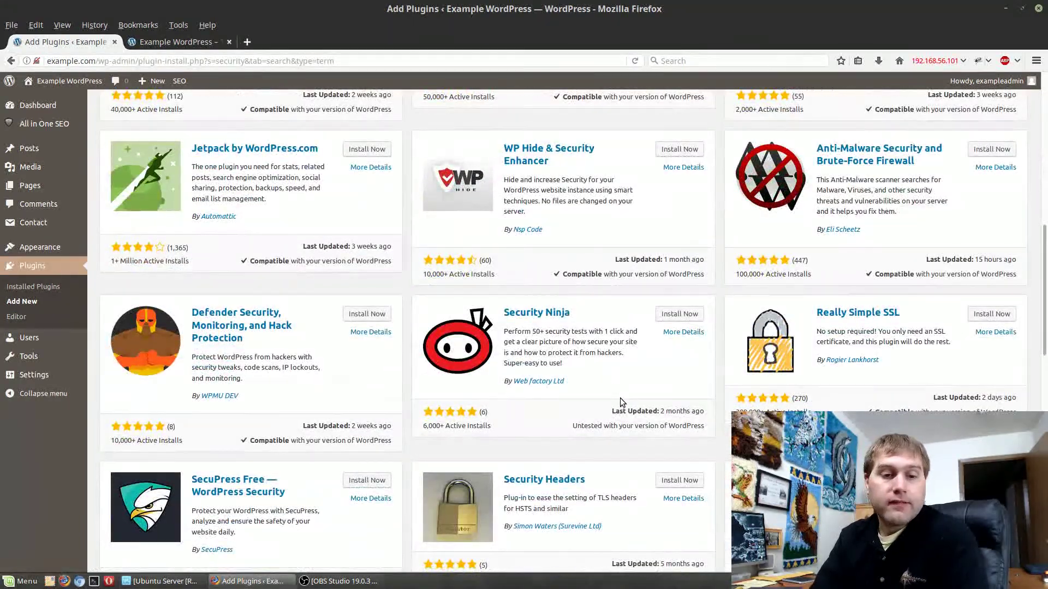
scroll(617, 403, "down", 3)
scroll(568, 382, "up", 14)
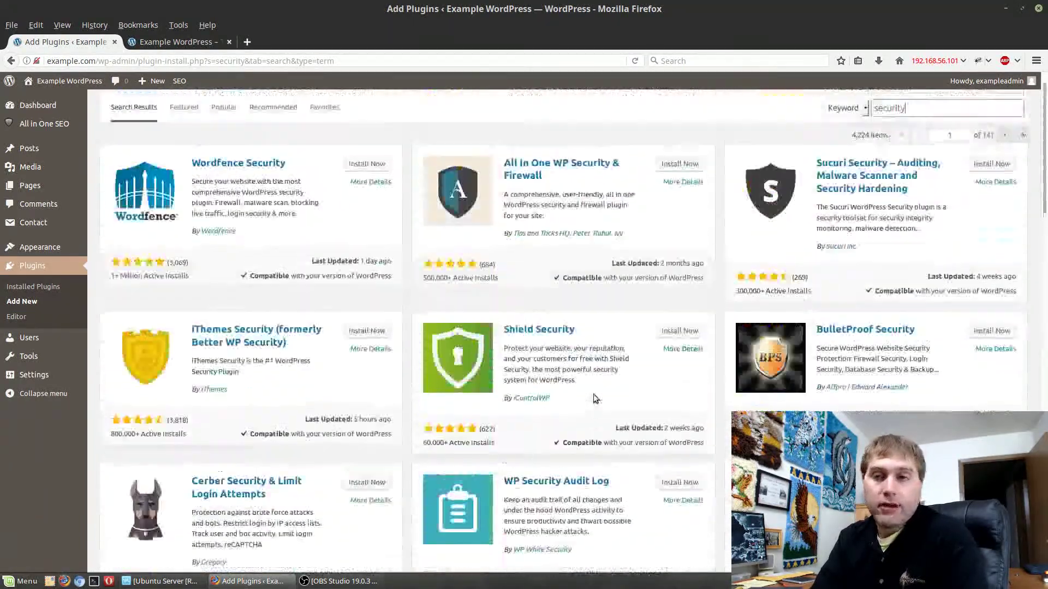
- Replace the plugin directory search term with "nexgen" to look for the gallery plugin
double_click(928, 141)
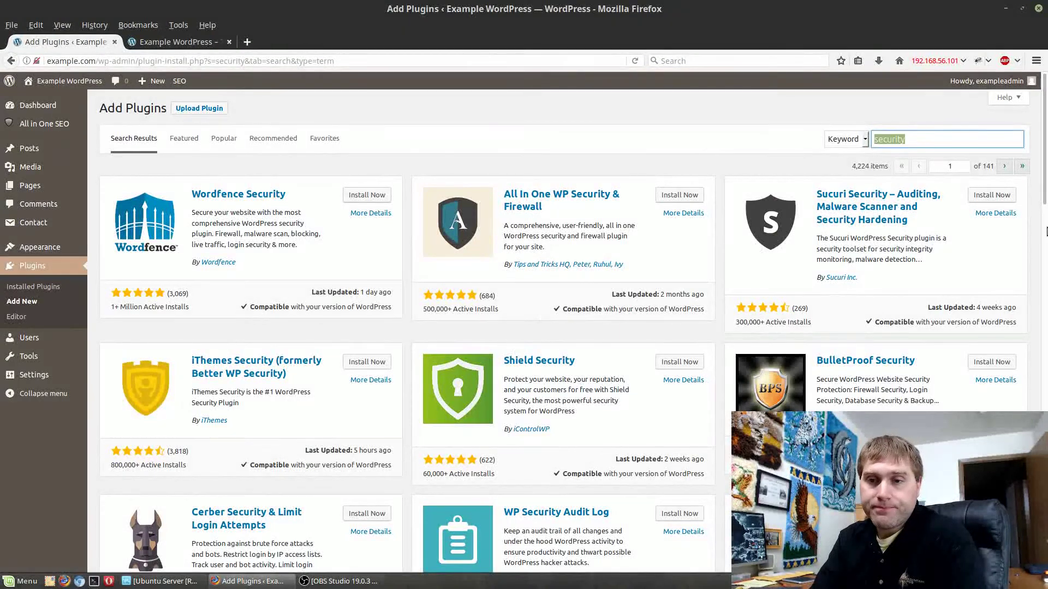
type("next")
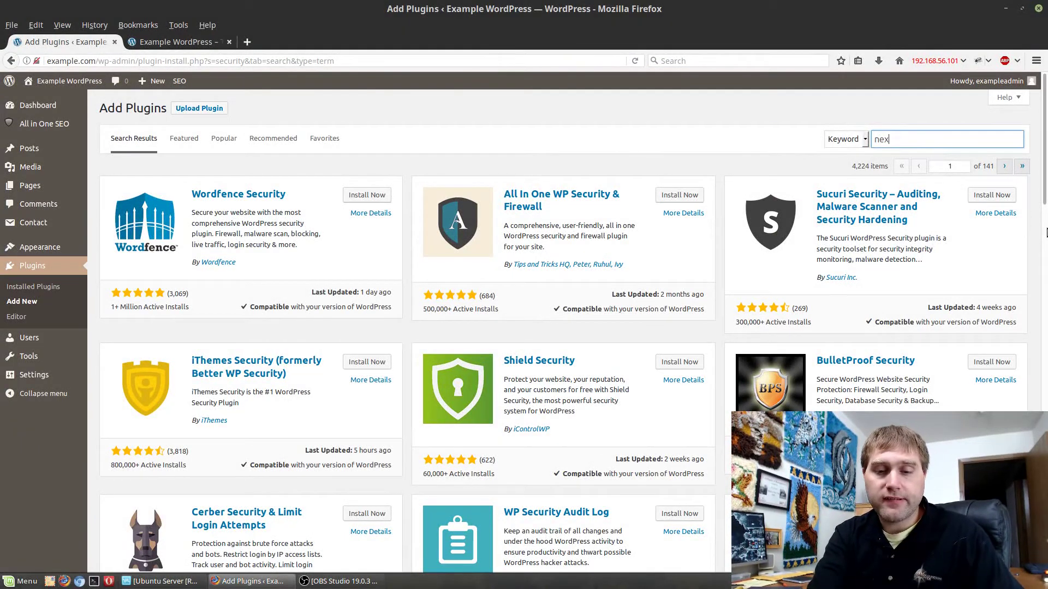
type("g")
key("BackSpace")
key("BackSpace")
type("gen")
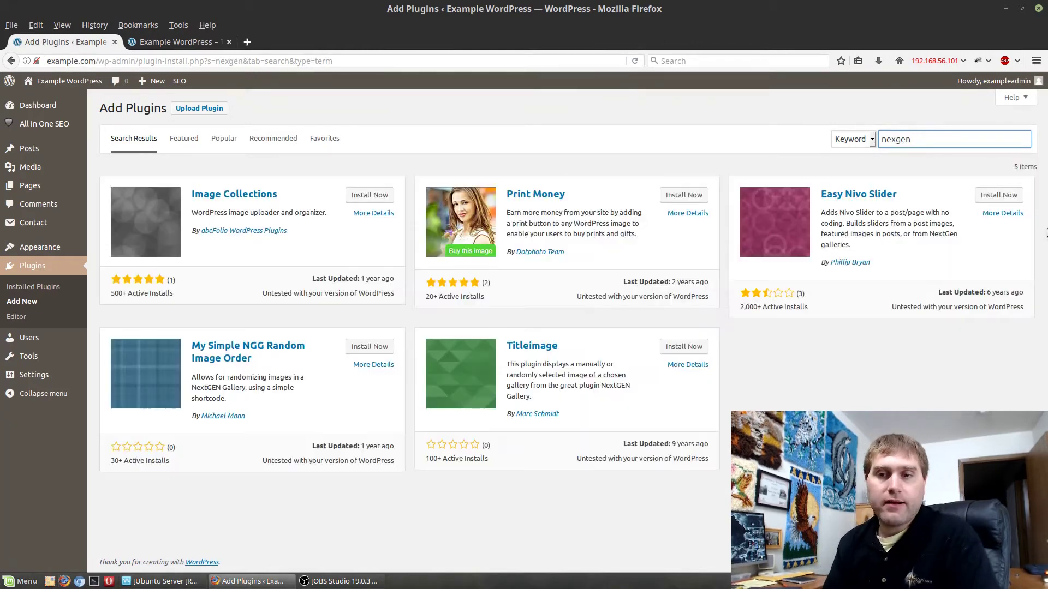
- Rework the search term and search the plugin directory for "nexgen gallery"
key("BackSpace")
key("BackSpace")
key("BackSpace")
key("BackSpace")
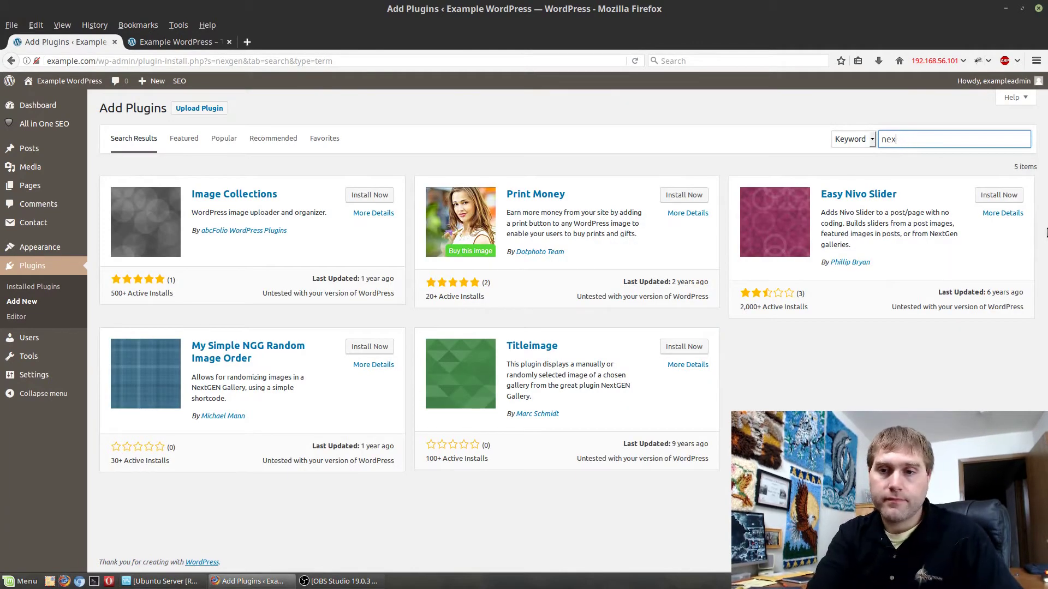
type("tg")
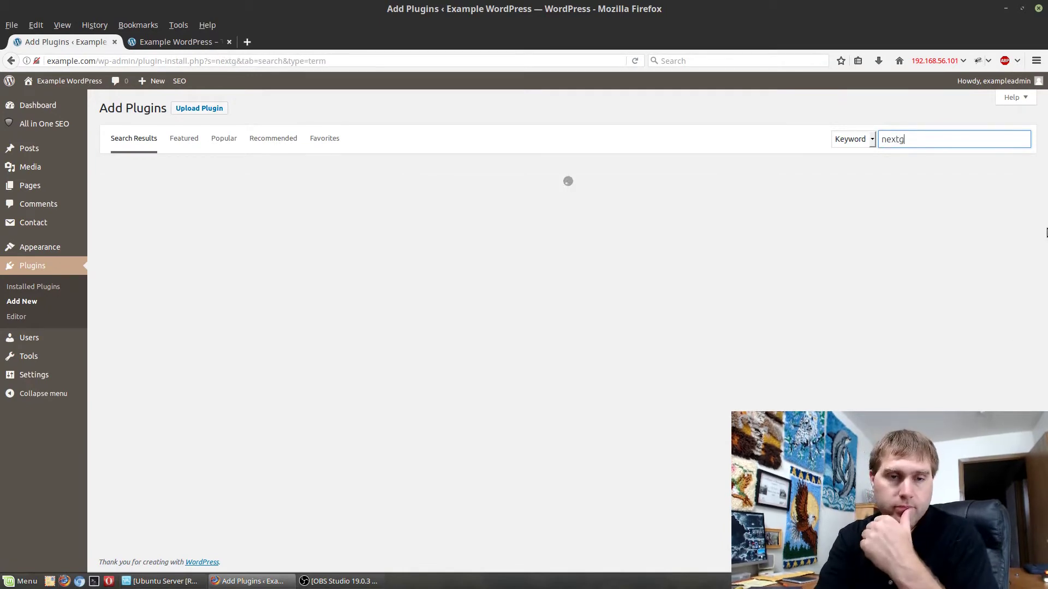
key("BackSpace")
key("BackSpace")
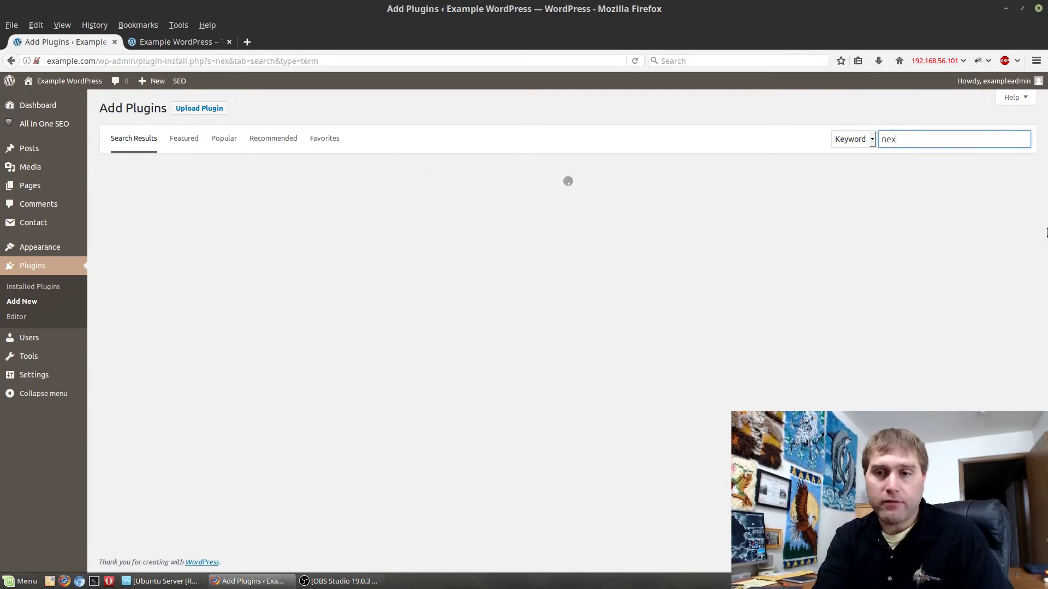
key("BackSpace")
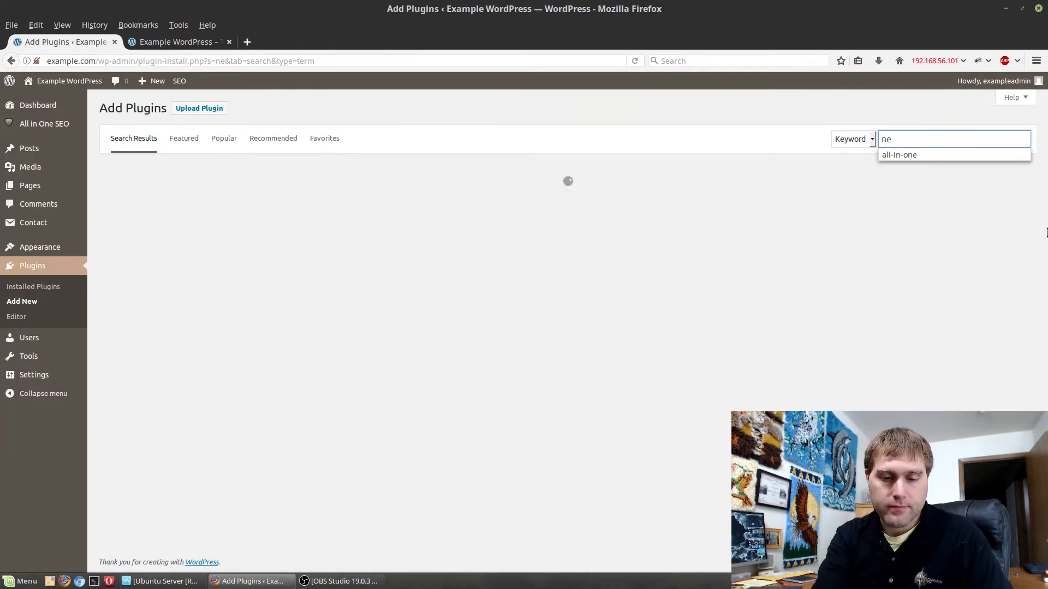
type("xgen gallery")
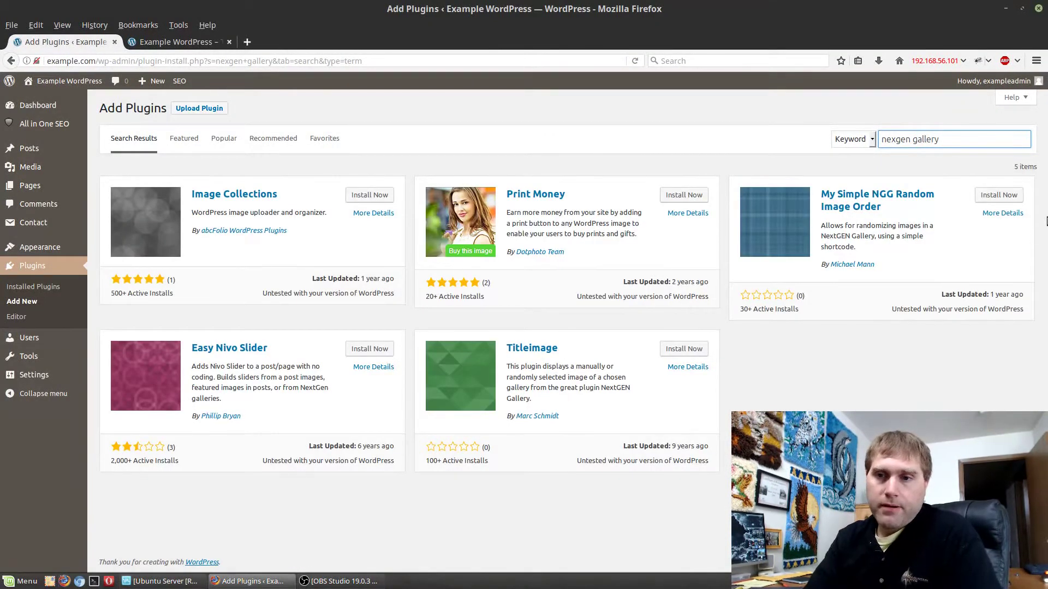
- Change the search term to "photo gallery" and look through the gallery plugins found
key("ctrl+Left")
key("ctrl+shift+Left")
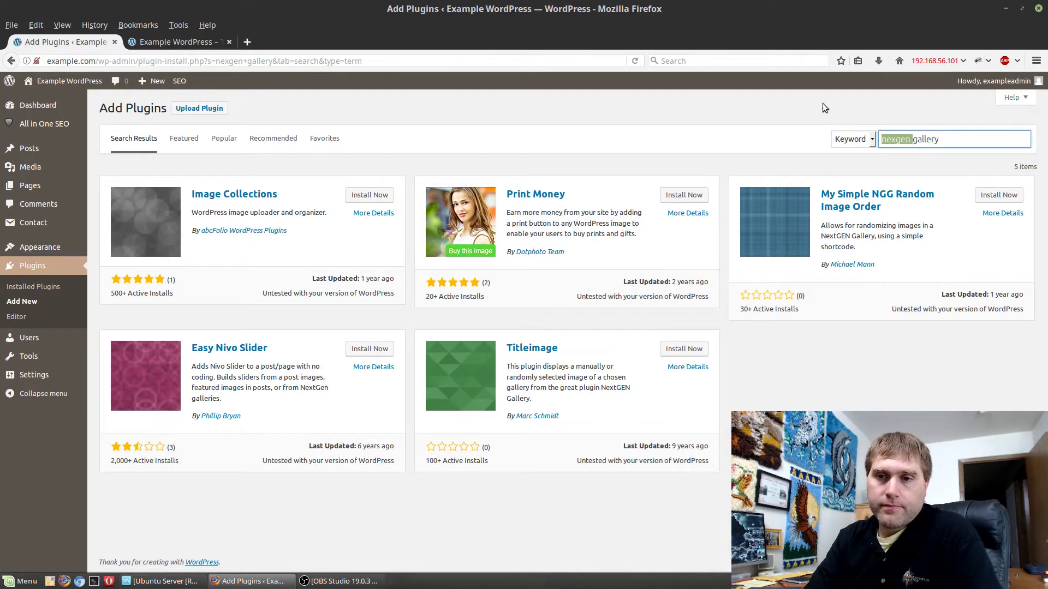
type("photo")
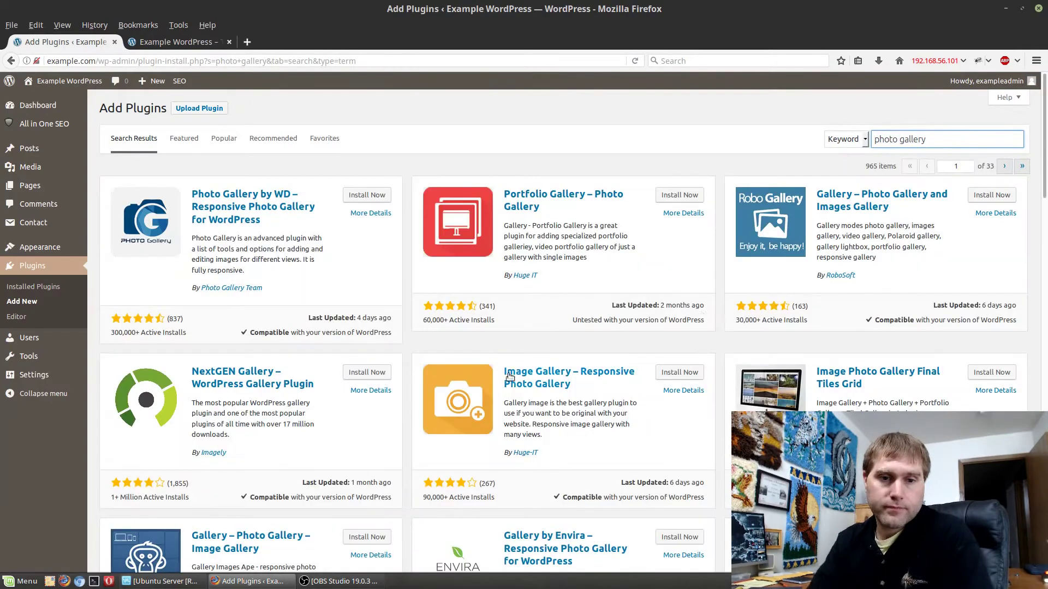
scroll(712, 413, "down", 6)
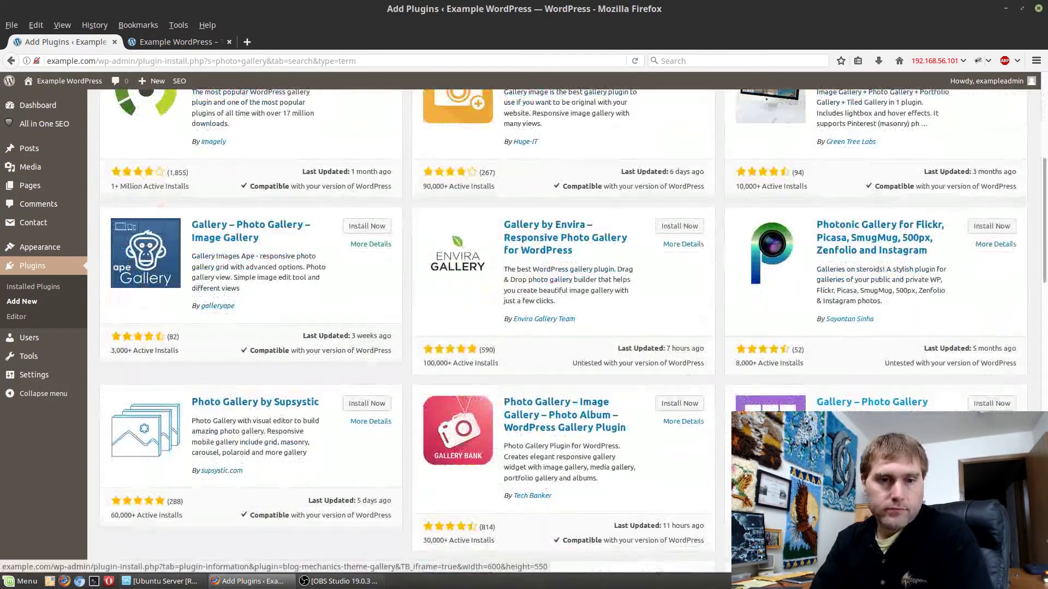
scroll(568, 331, "down", 12)
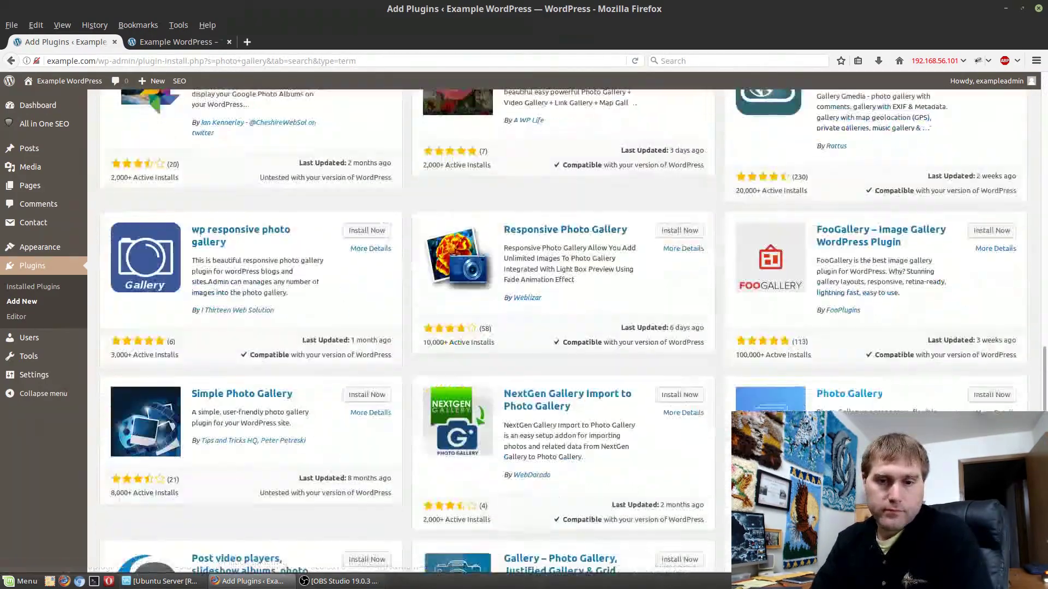
scroll(699, 403, "down", 5)
scroll(699, 402, "up", 3)
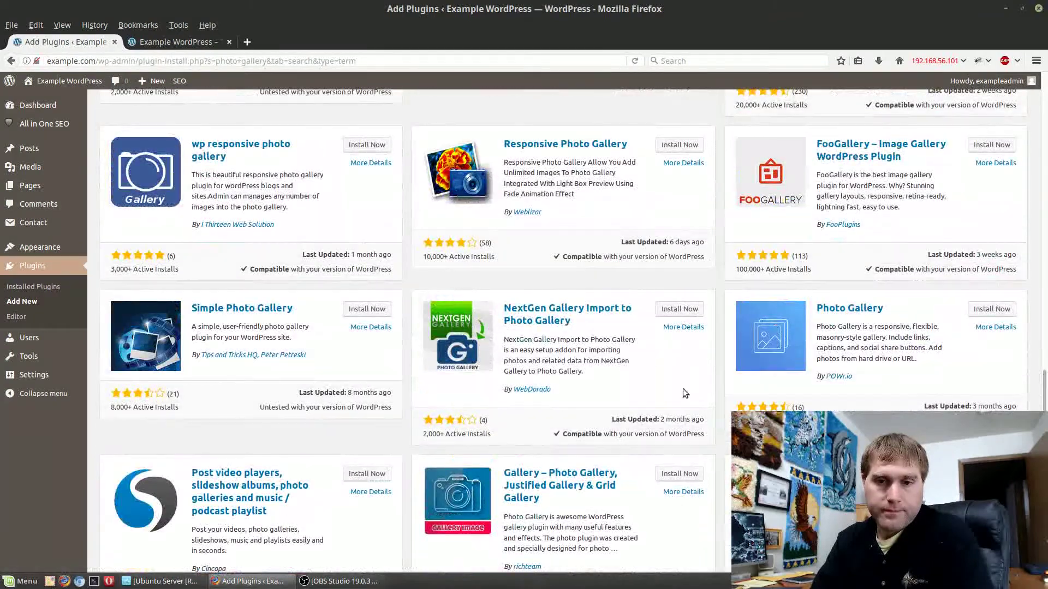
scroll(608, 291, "up", 6)
scroll(561, 159, "up", 12)
- Search the plugin directory for "nextgen" and look over the NextGEN gallery plugins
triple_click(933, 139)
type("nextgen")
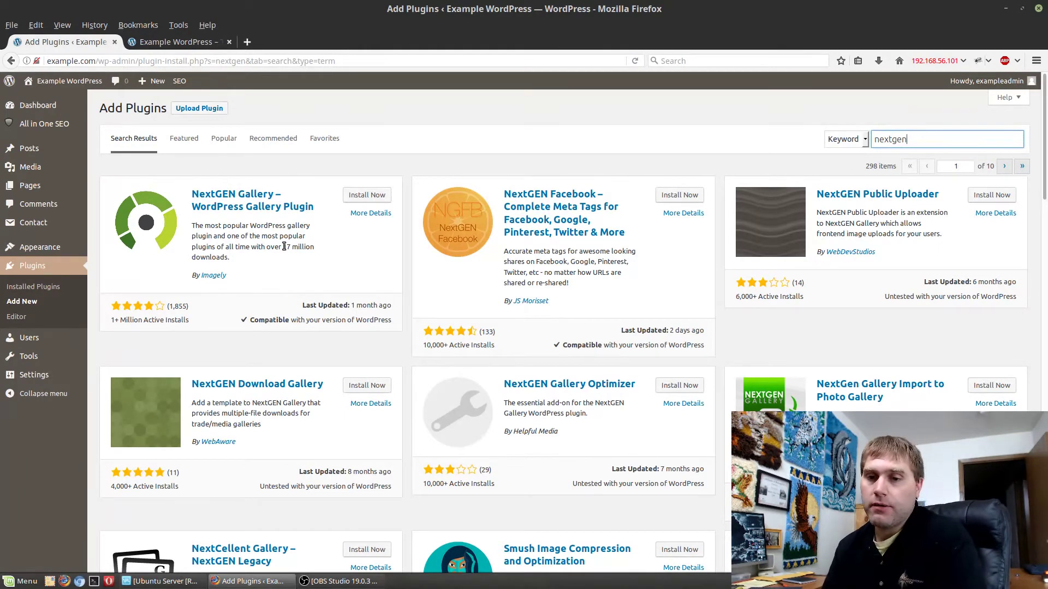
scroll(650, 479, "down", 3)
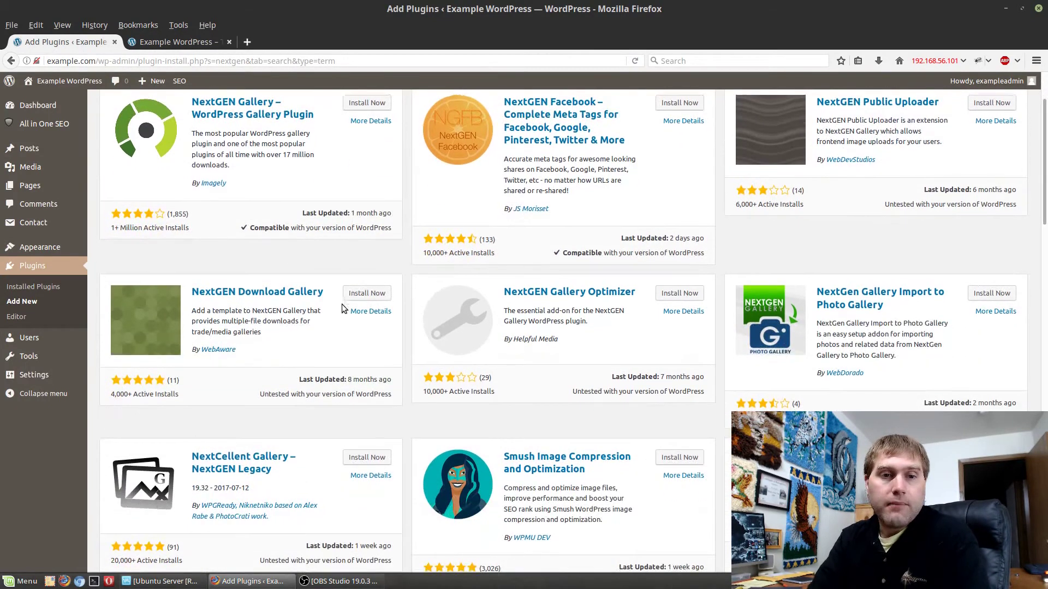
scroll(339, 300, "up", 3)
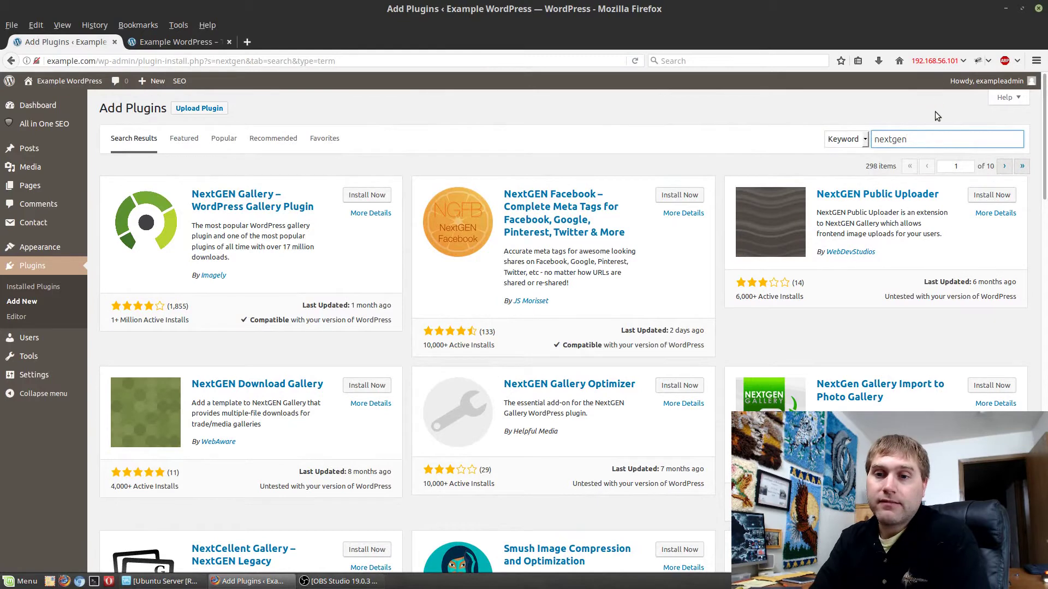
- Search the plugin directory for "backups" and examine the available backup and migration plugins
double_click(919, 141)
type("b")
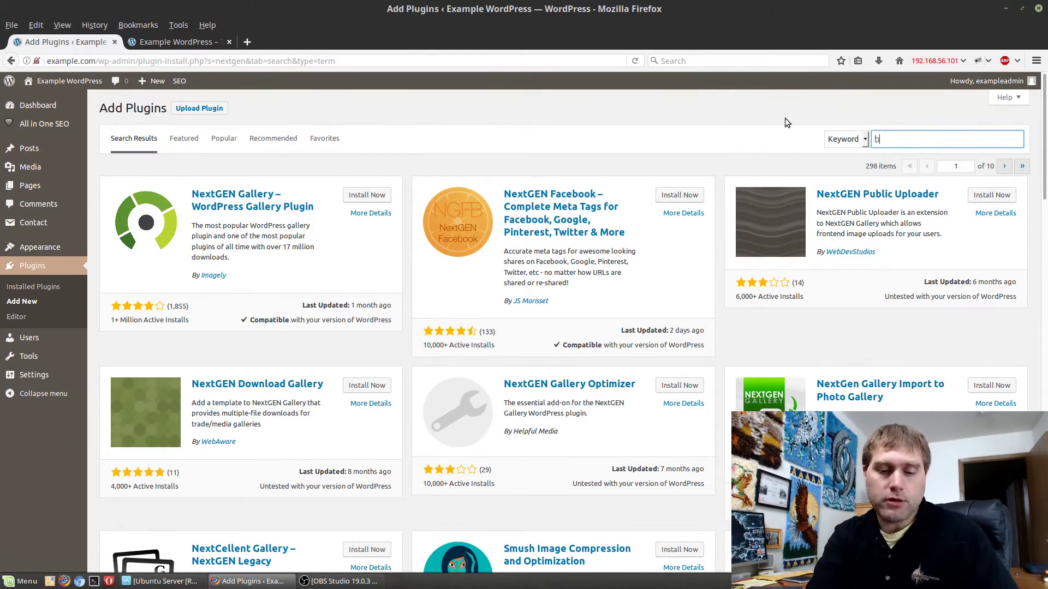
type("ackups")
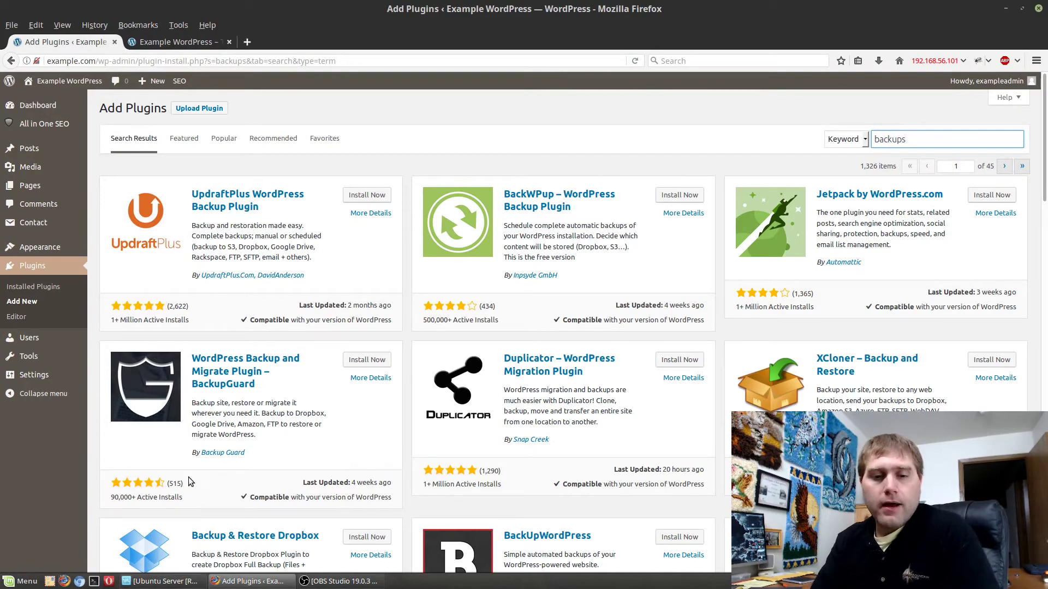
scroll(368, 450, "down", 6)
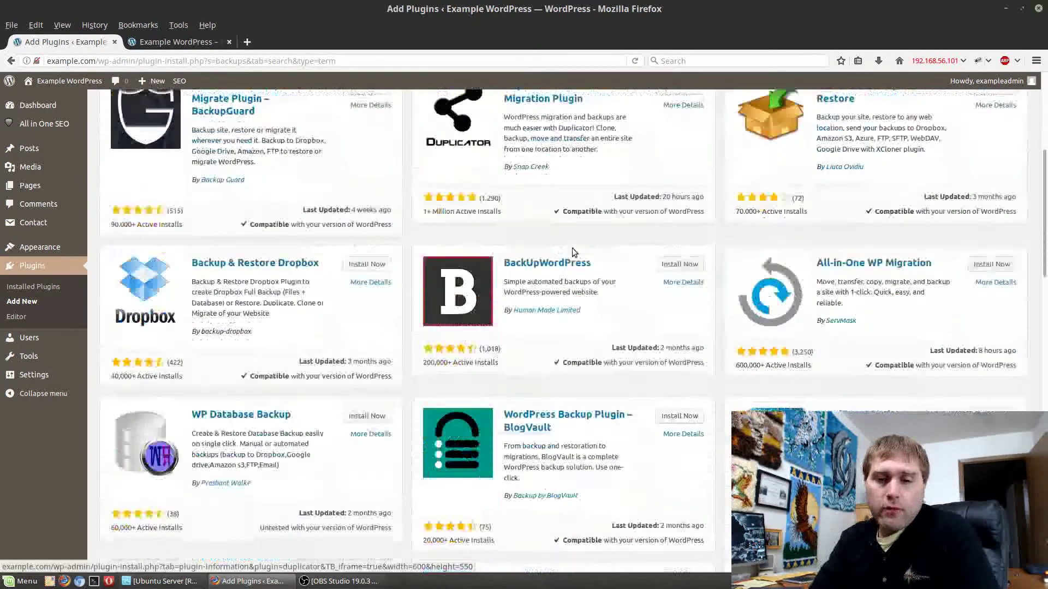
scroll(605, 250, "down", 3)
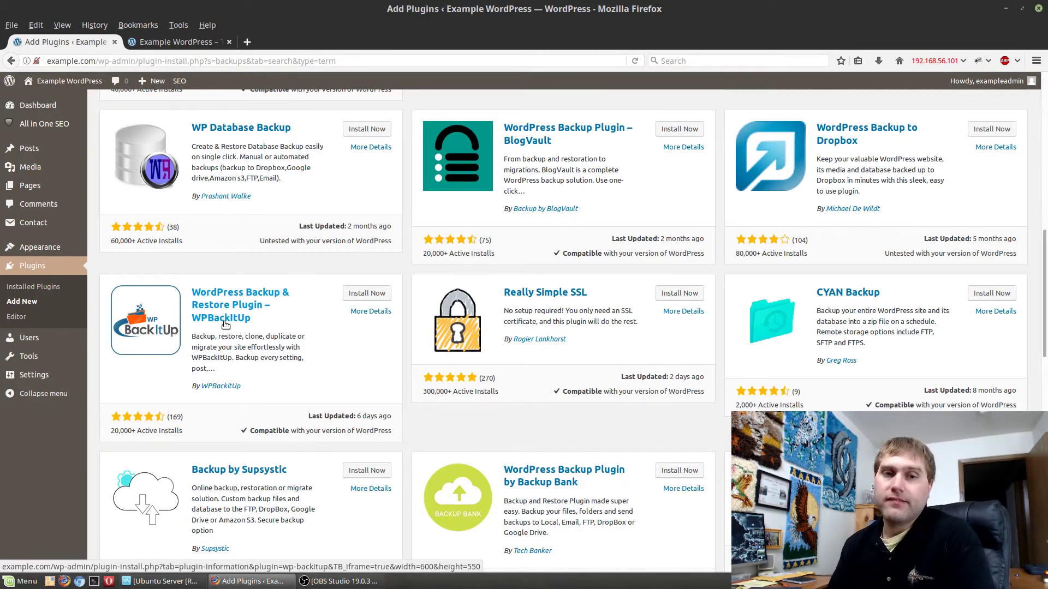
scroll(225, 325, "up", 3)
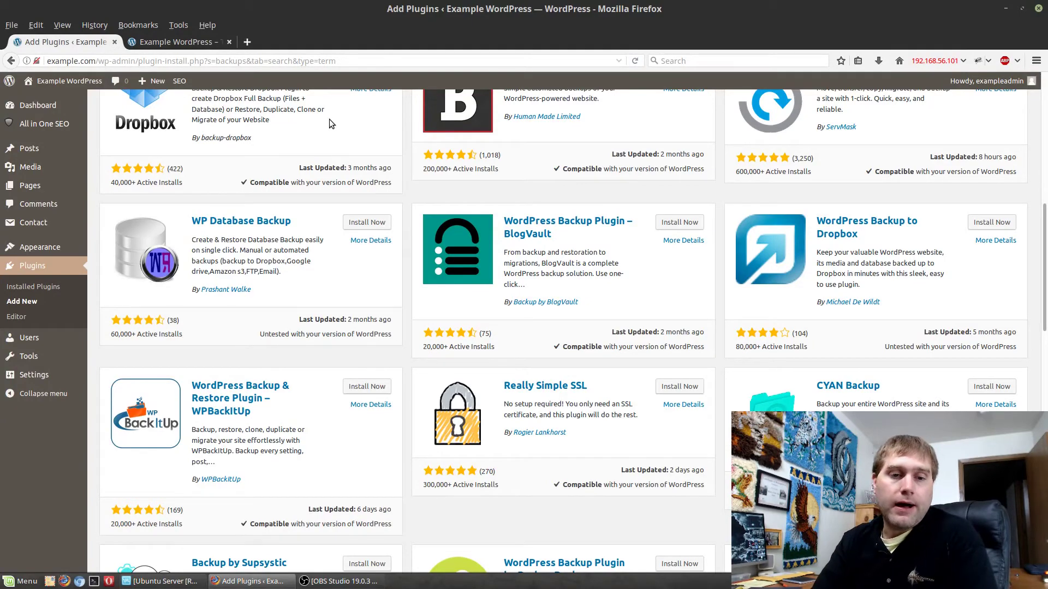
scroll(265, 424, "up", 6)
scroll(265, 425, "up", 8)
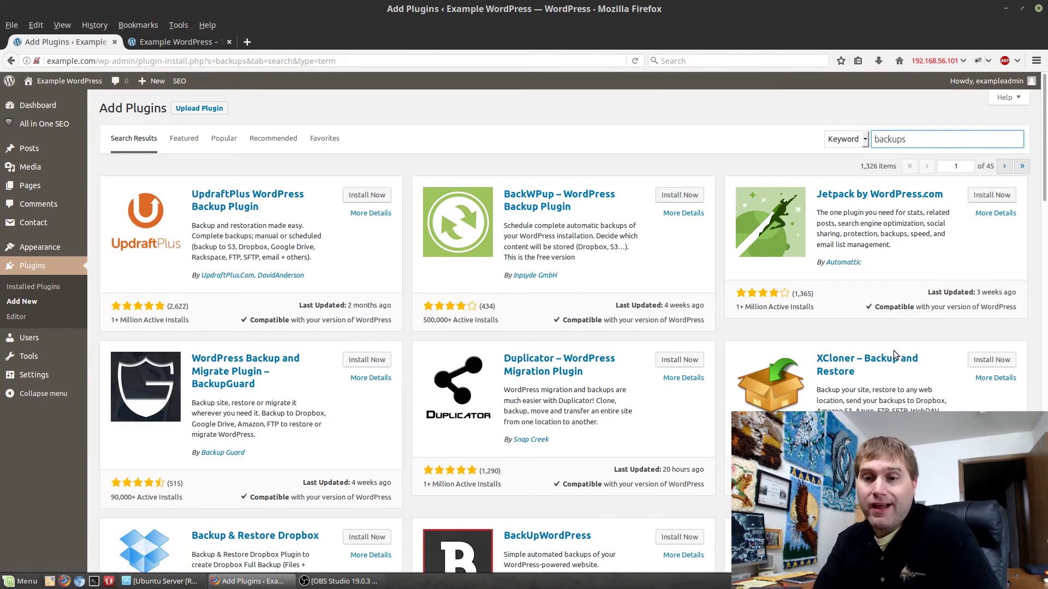
scroll(906, 345, "down", 4)
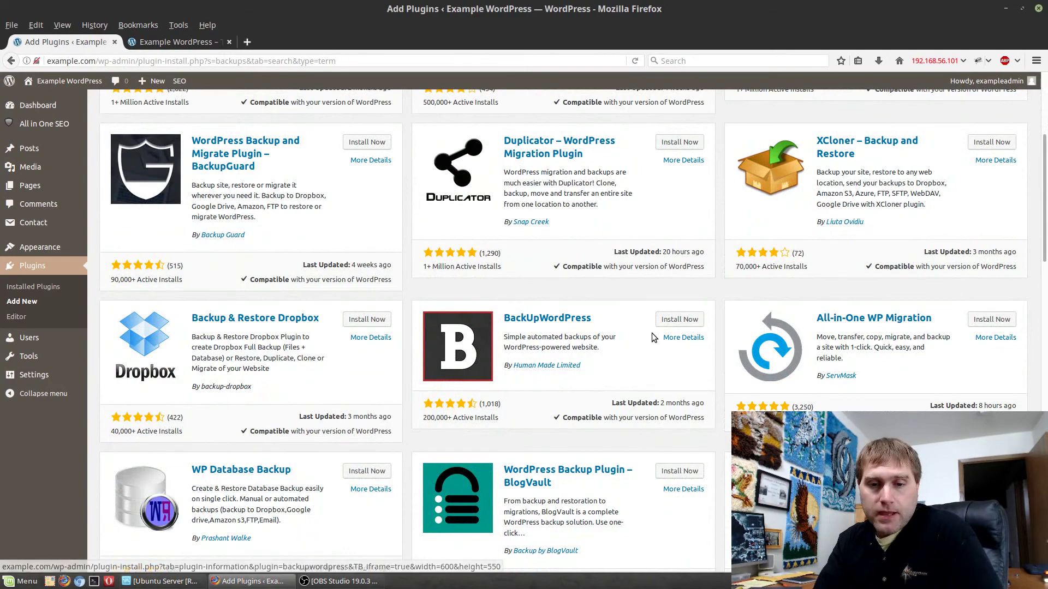
scroll(623, 319, "up", 4)
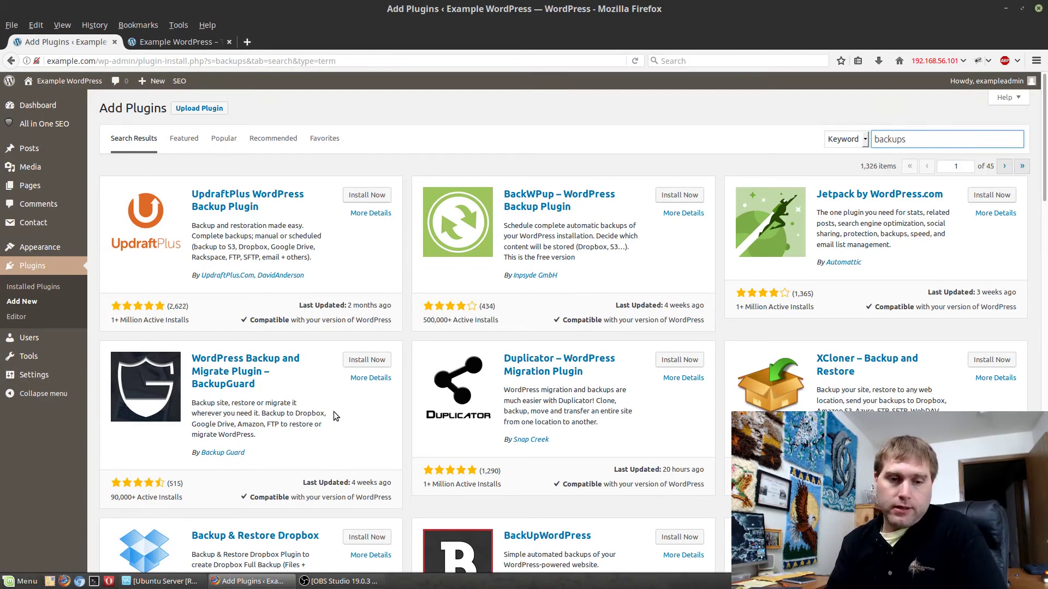
- Switch to FileZilla and connect to the saved UbuntuServer site from the Site Manager
left_click(22, 581)
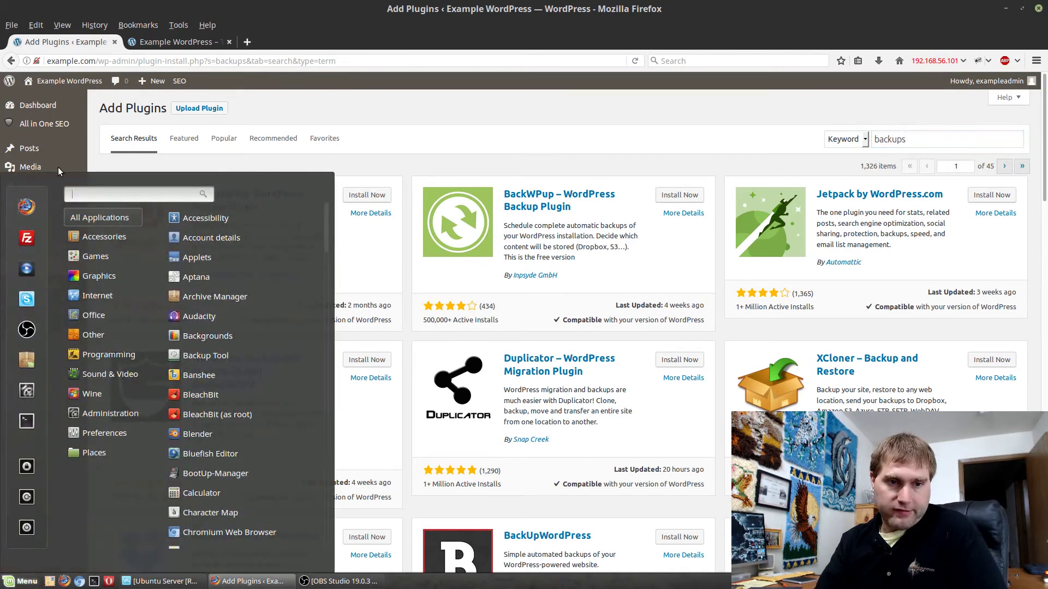
left_click(487, 160)
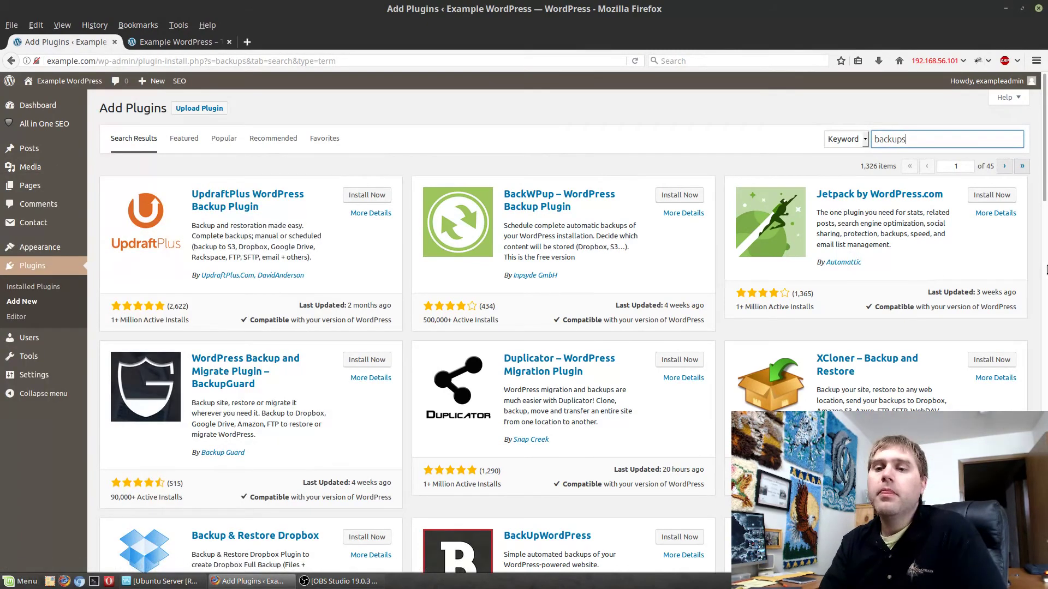
left_click_drag(716, 9, 257, 6)
left_click(82, 47)
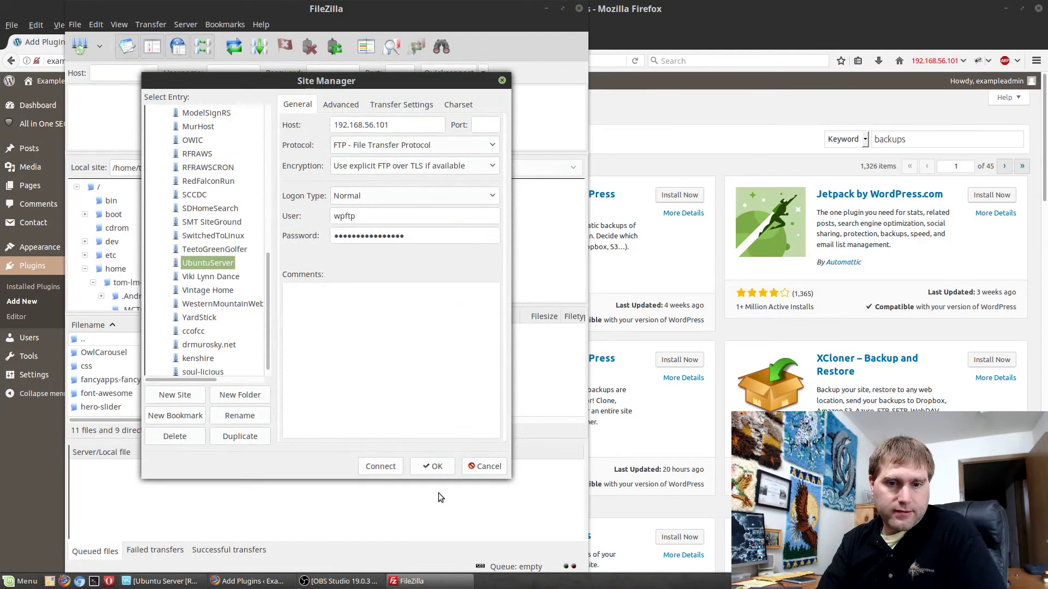
left_click(433, 467)
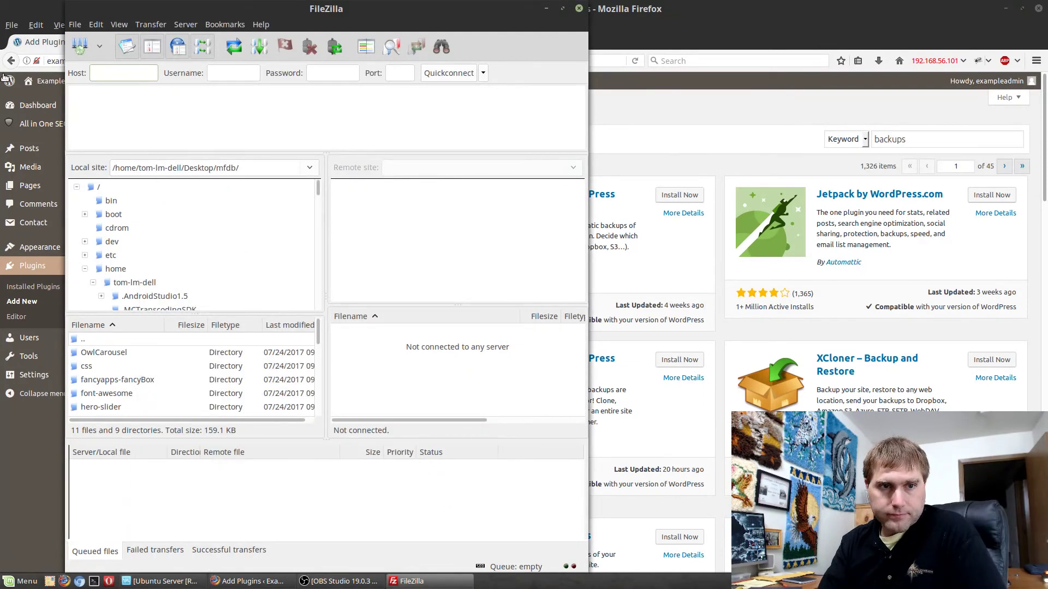
left_click(80, 47)
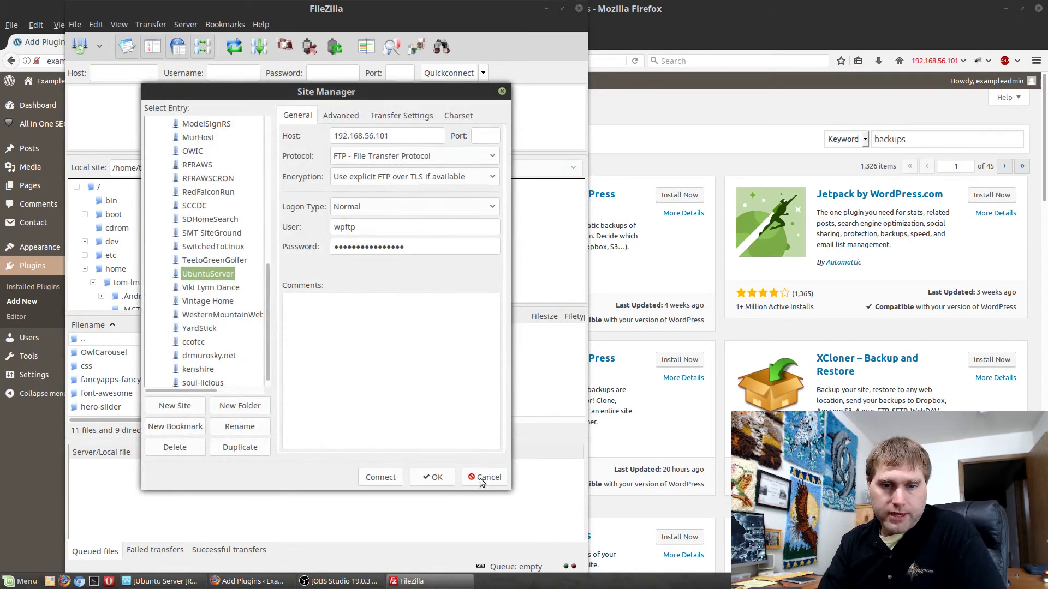
left_click(384, 479)
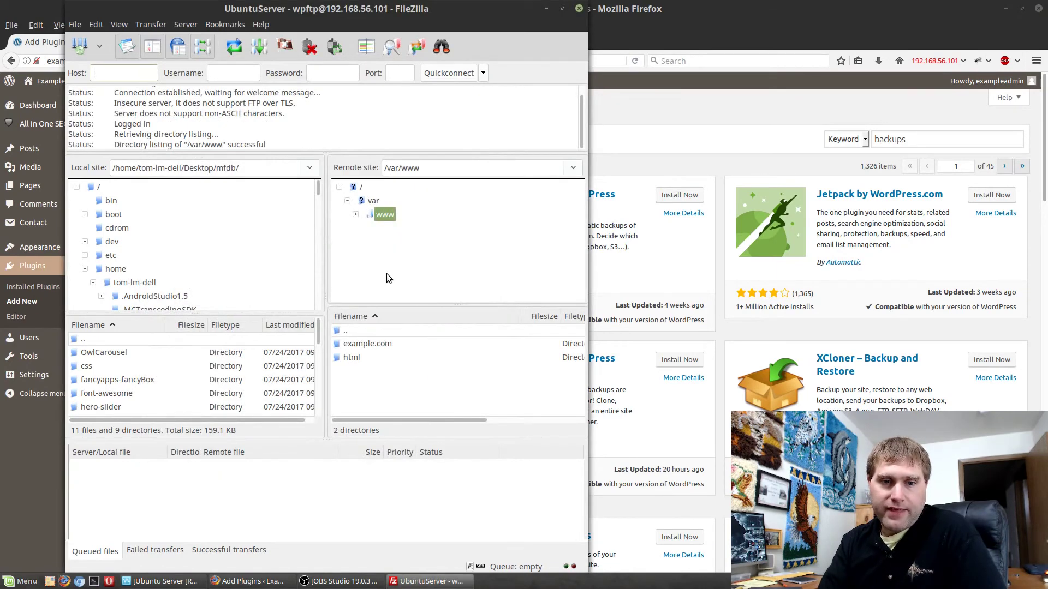
- Open the example.com/public_html folder on the remote server and look over its WordPress files
double_click(368, 346)
double_click(369, 344)
scroll(436, 342, "down", 5)
scroll(437, 346, "up", 5)
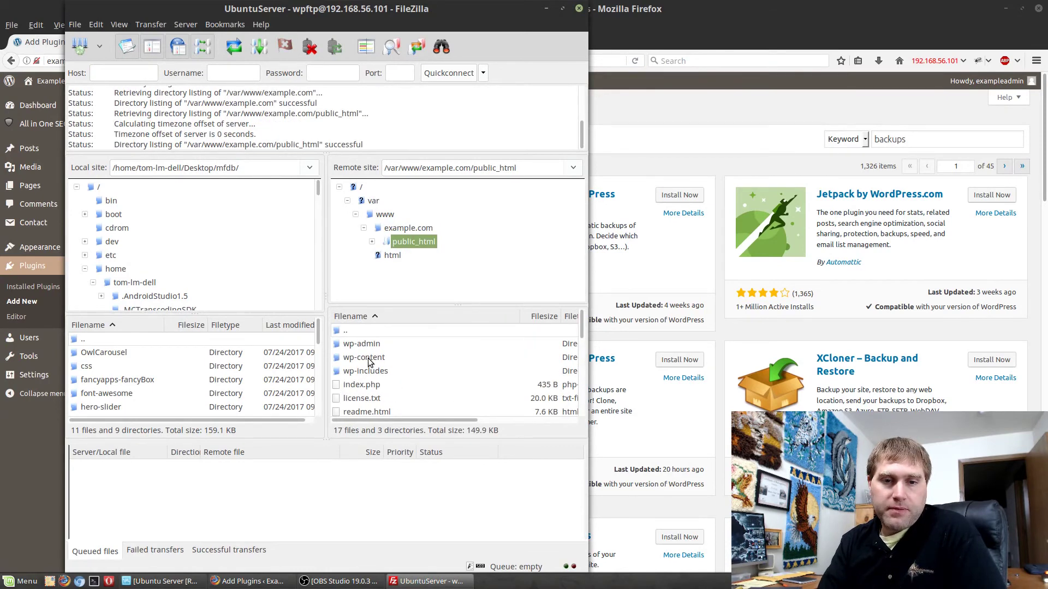
- Look through the WordPress files in the remote public_html folder and select wp-config.php
scroll(411, 385, "down", 5)
scroll(413, 390, "up", 5)
scroll(417, 395, "down", 4)
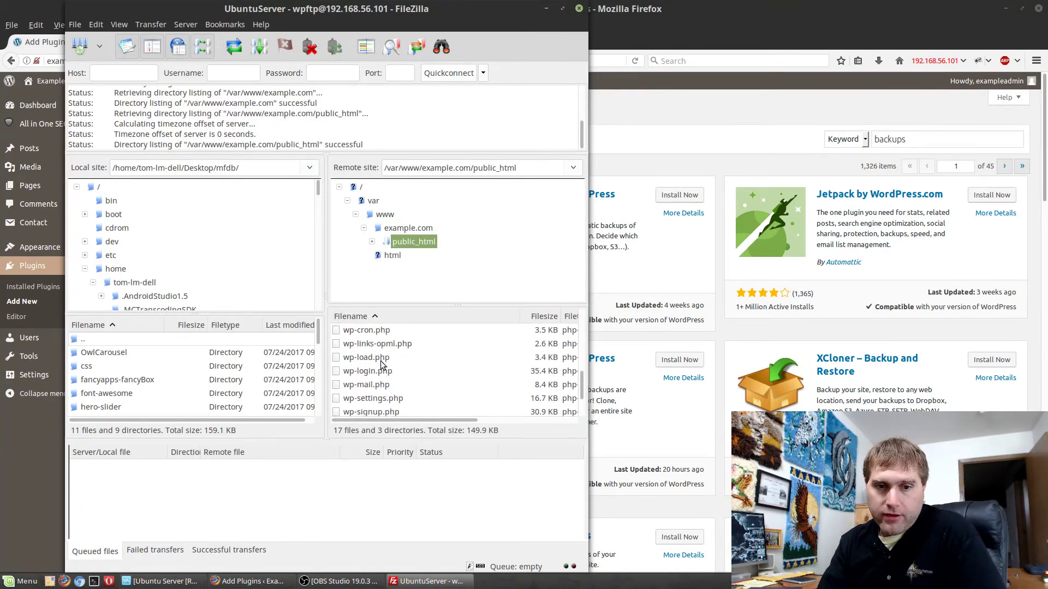
scroll(385, 360, "up", 1)
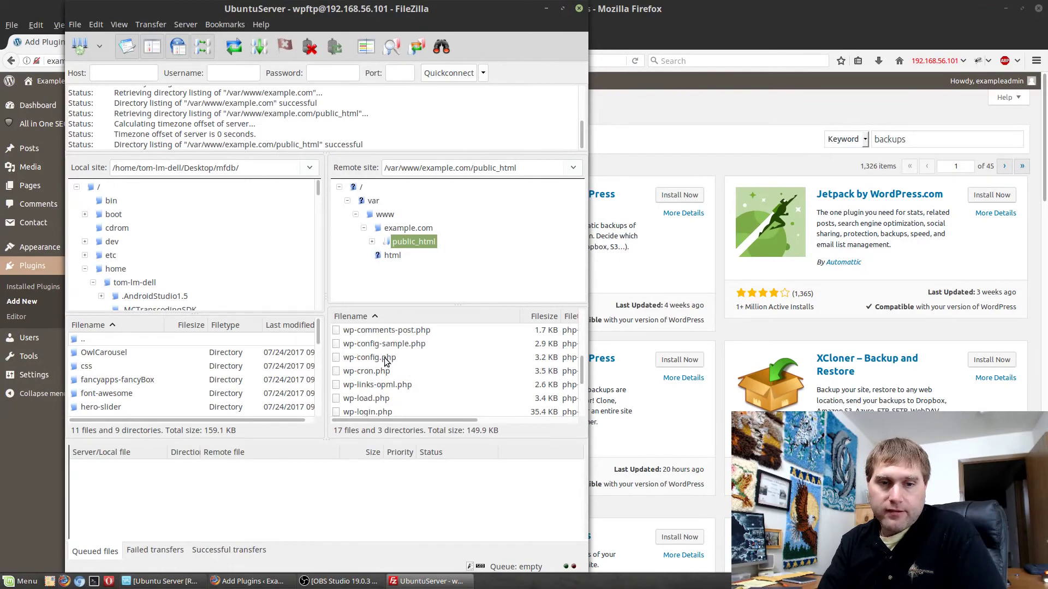
left_click(376, 359)
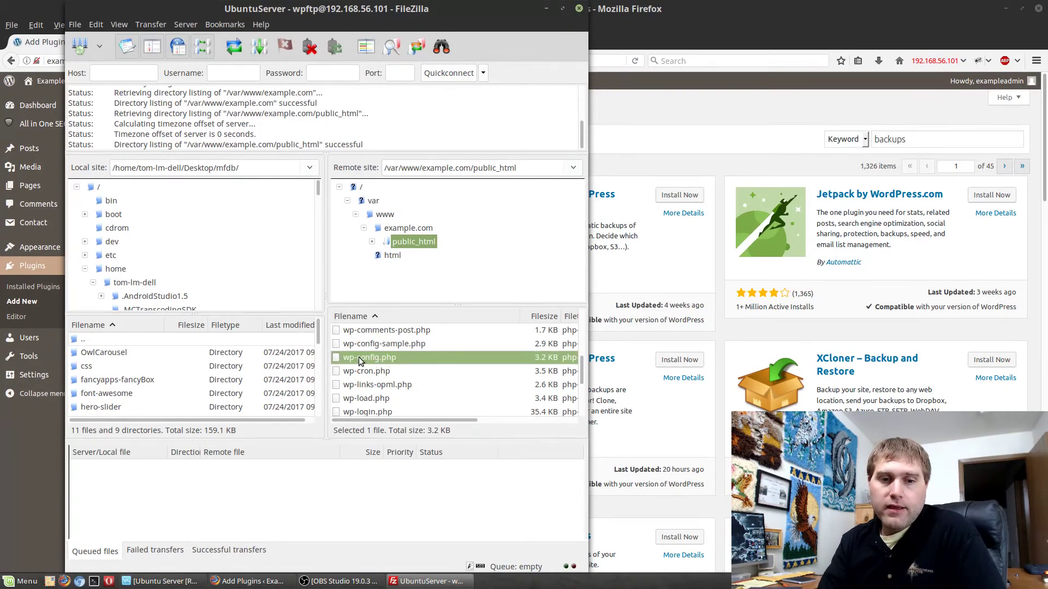
- Select all the WordPress folders and files in the remote public_html folder, through xmlrpc.php
scroll(379, 354, "up", 3)
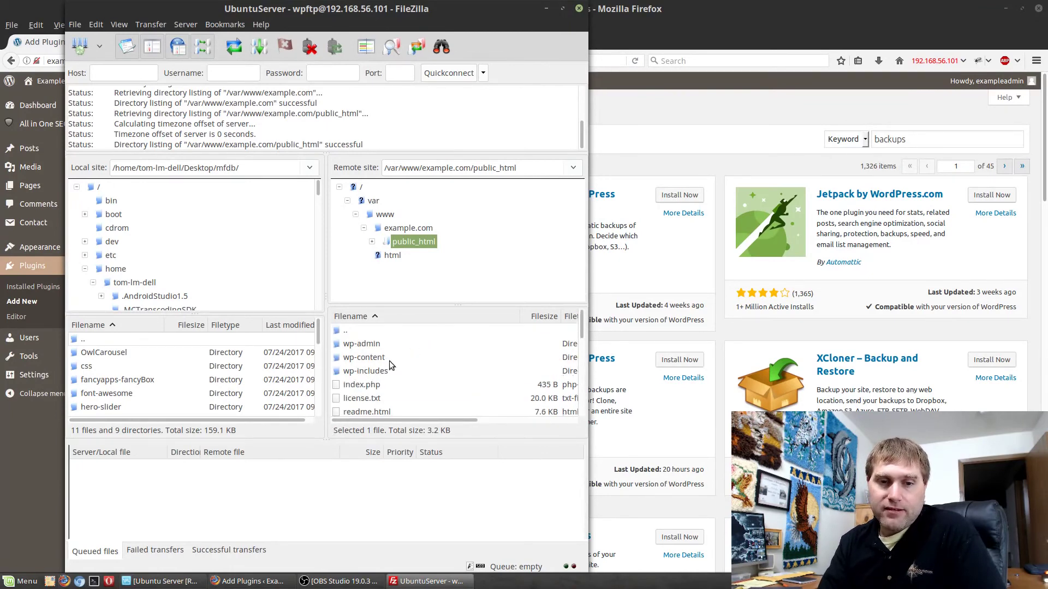
left_click(382, 356)
scroll(377, 366, "down", 5)
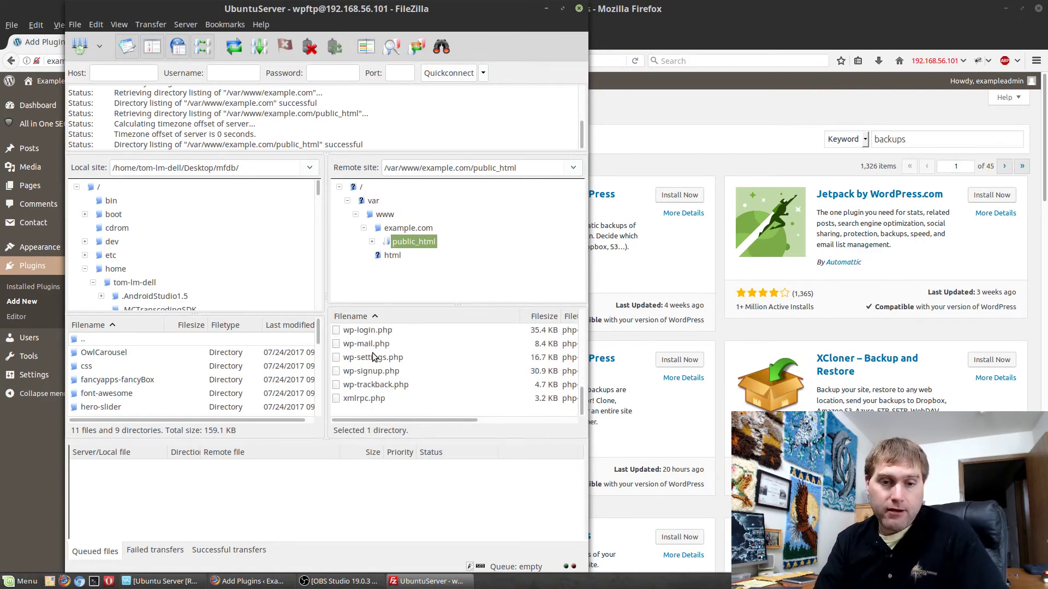
left_click(375, 396, "shift")
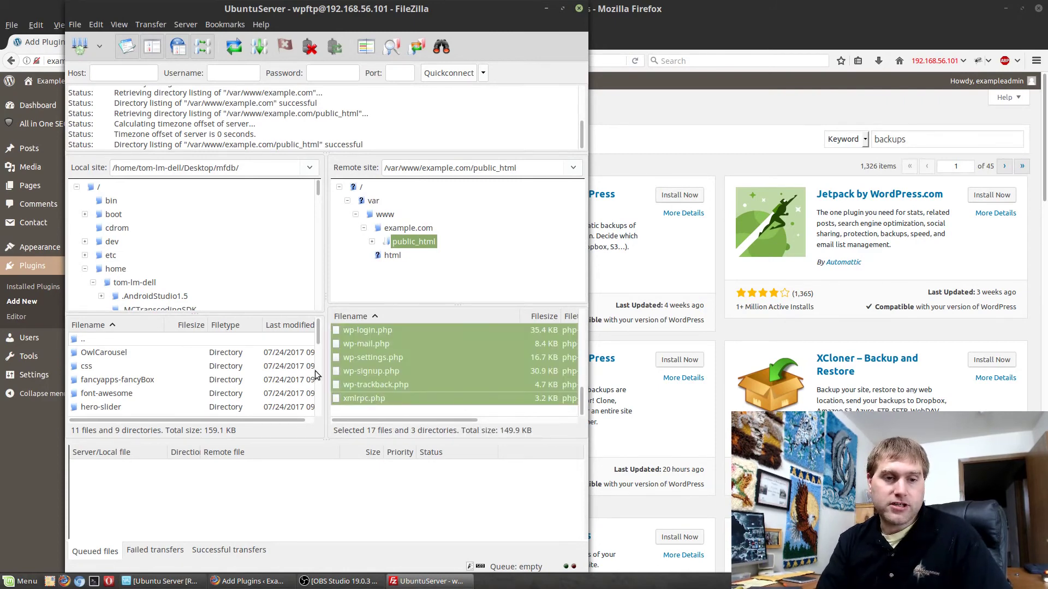
- Look at the month folders in wp-content/uploads/2017 on the remote server and return to the uploads folder
scroll(383, 349, "up", 5)
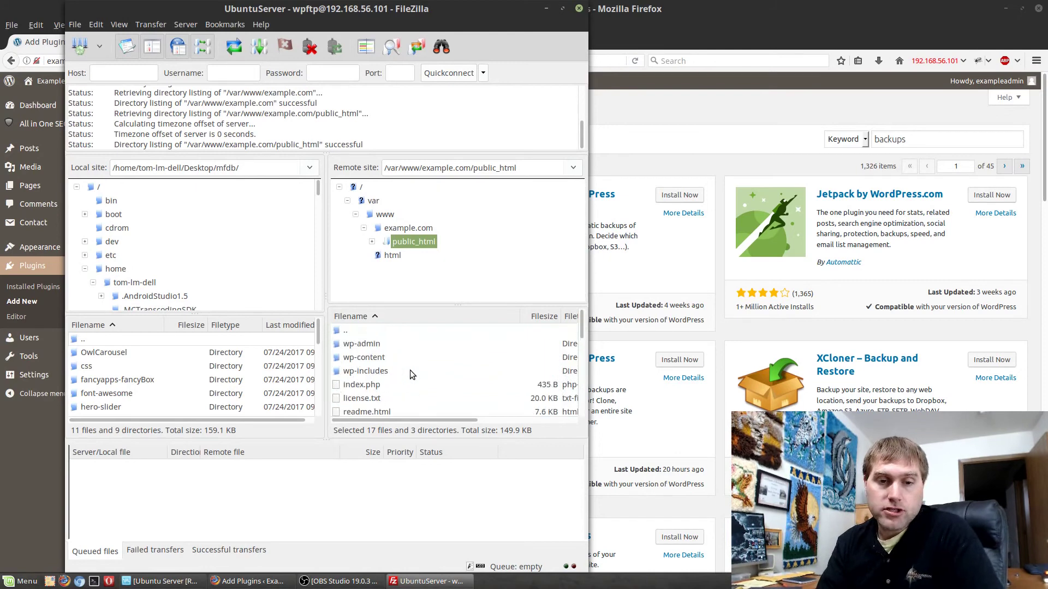
double_click(368, 358)
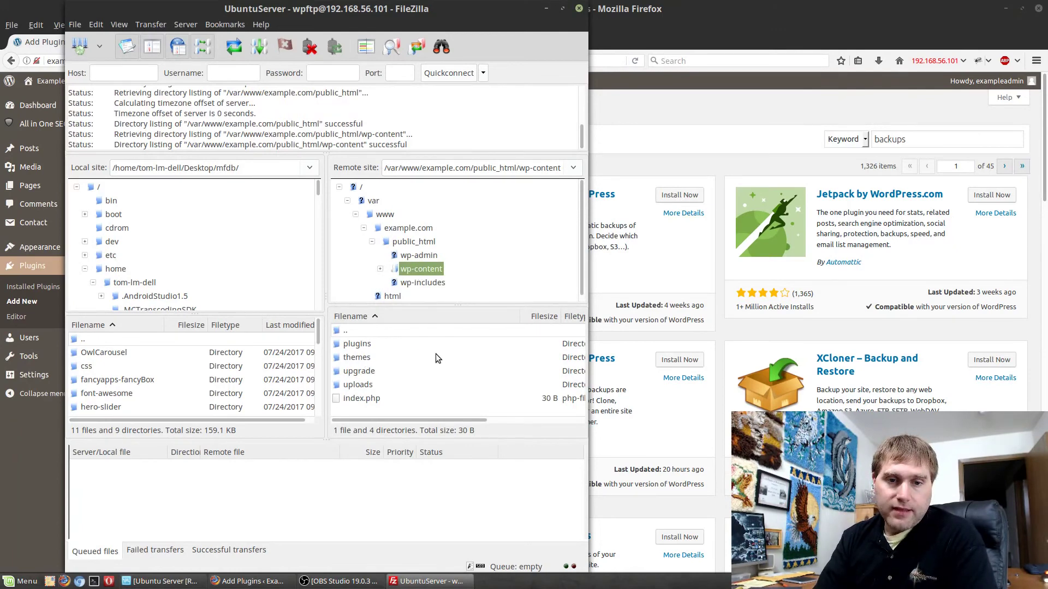
double_click(368, 385)
double_click(352, 343)
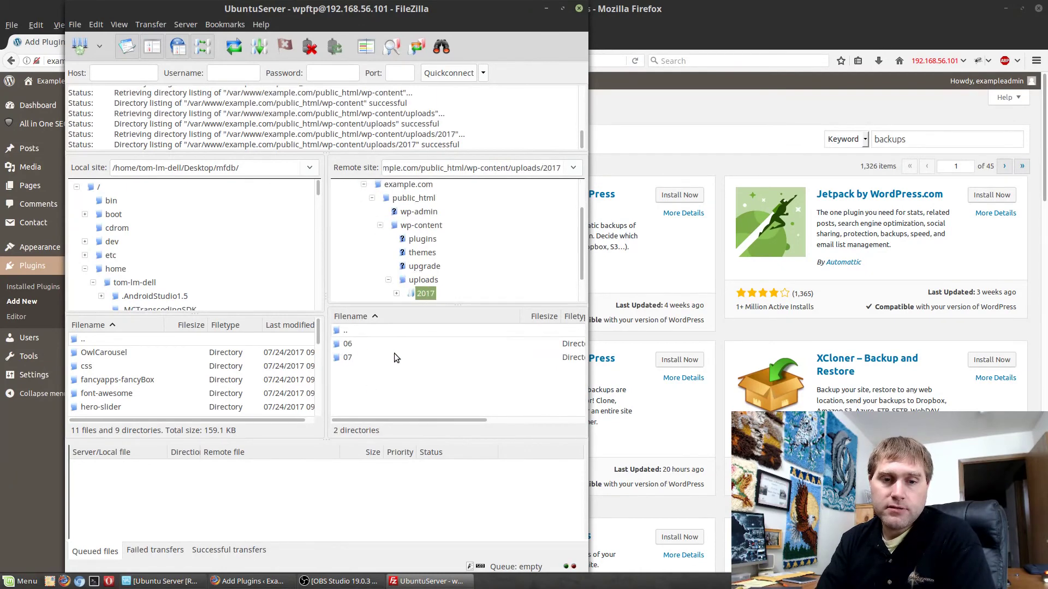
double_click(349, 335)
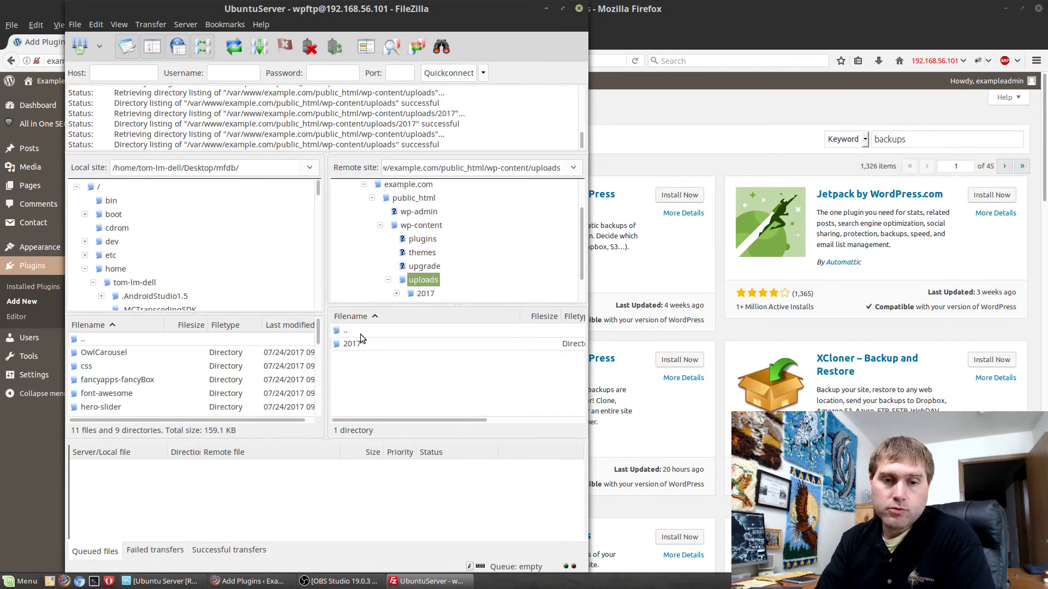
- Check the contents of the upgrade folder in wp-content and return to wp-content
double_click(360, 334)
double_click(360, 371)
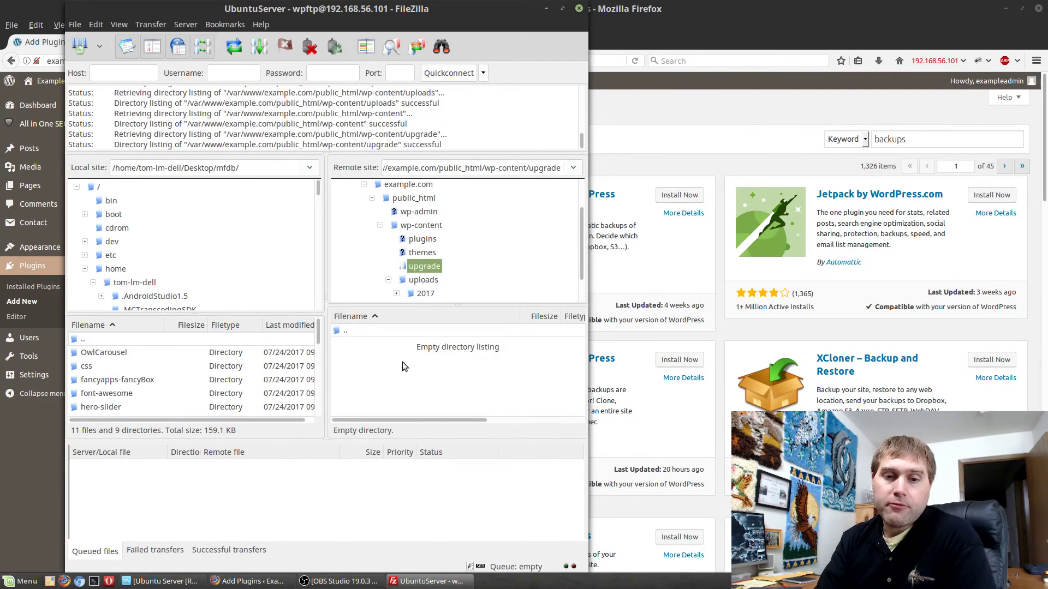
double_click(351, 329)
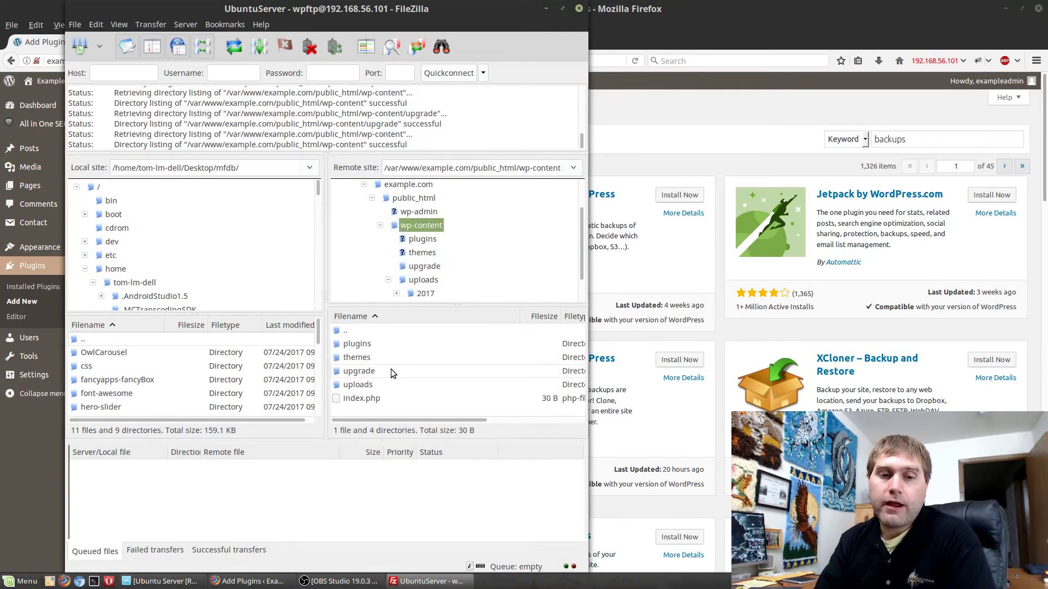
- View the themes folder in wp-content, and open the plugins folder to see the installed plugin directories
double_click(371, 361)
double_click(341, 332)
left_click(361, 346)
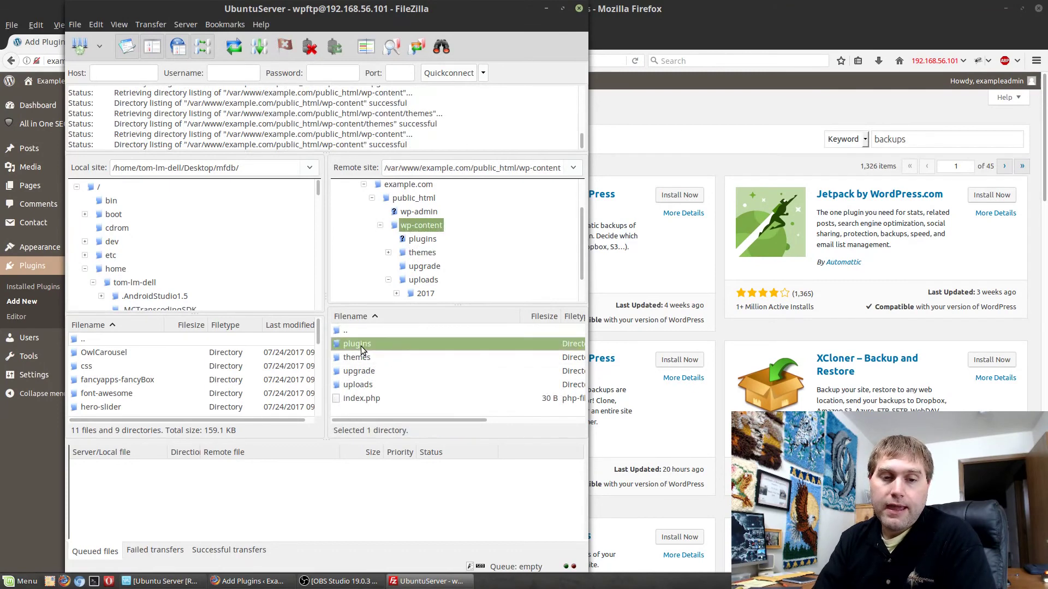
double_click(362, 346)
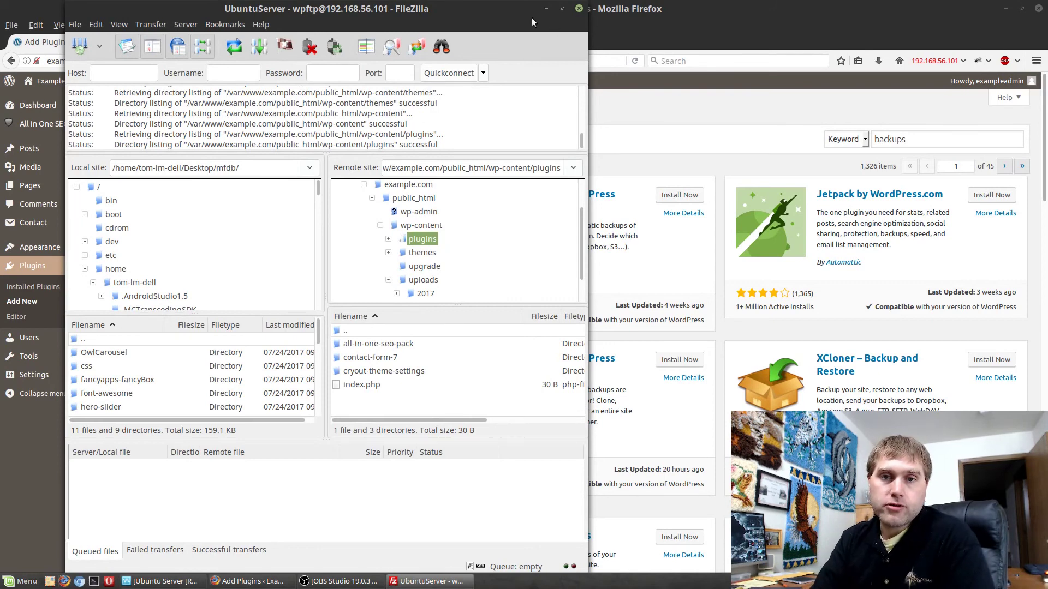
- Switch back to Firefox and, in the list of installed plugins, deactivate and reactivate the Contact Form 7 plugin
left_click(546, 10)
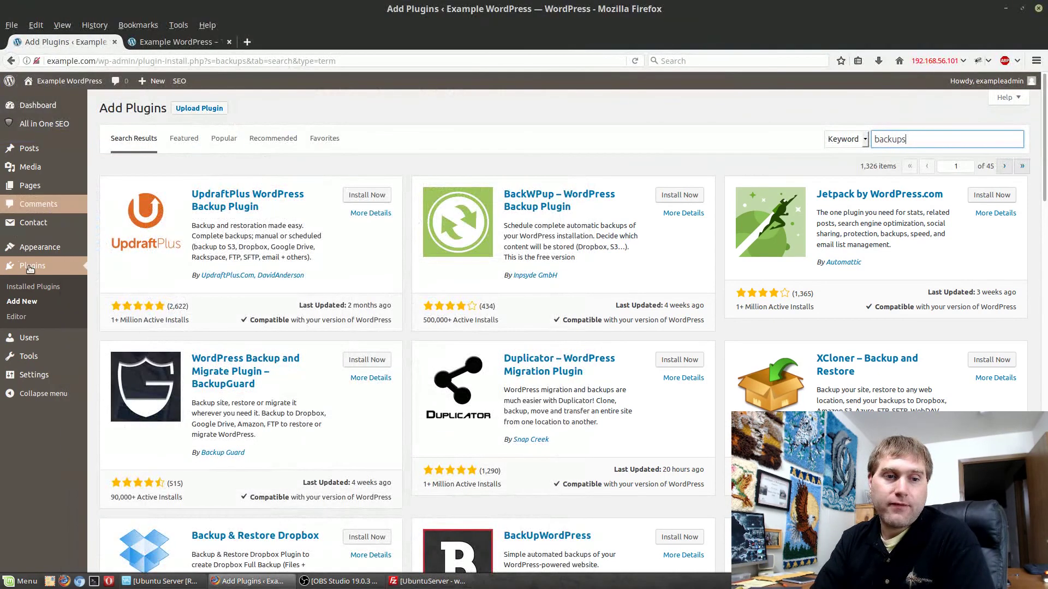
left_click(34, 286)
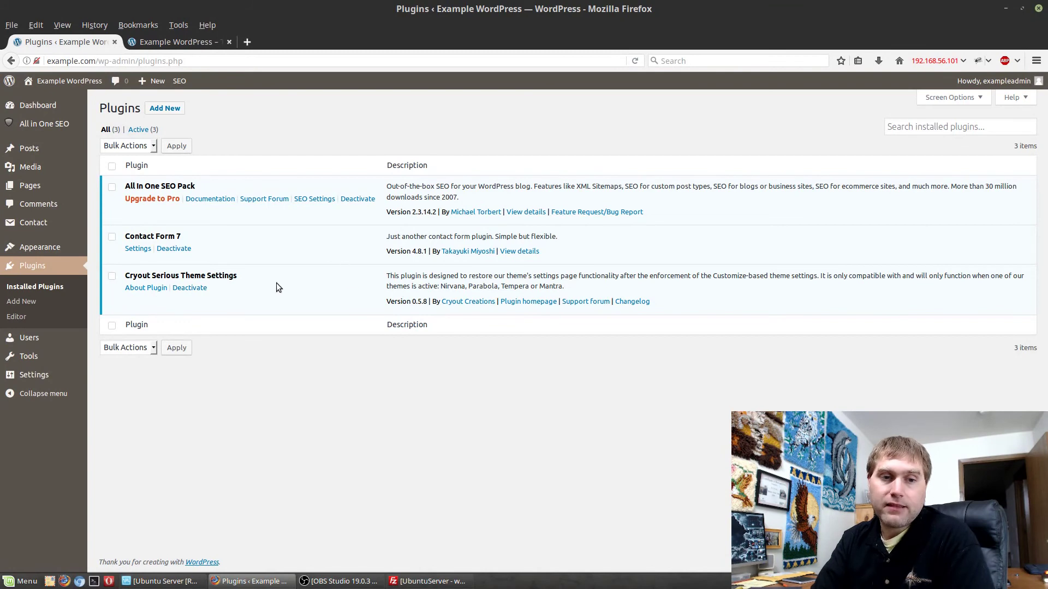
left_click(175, 250)
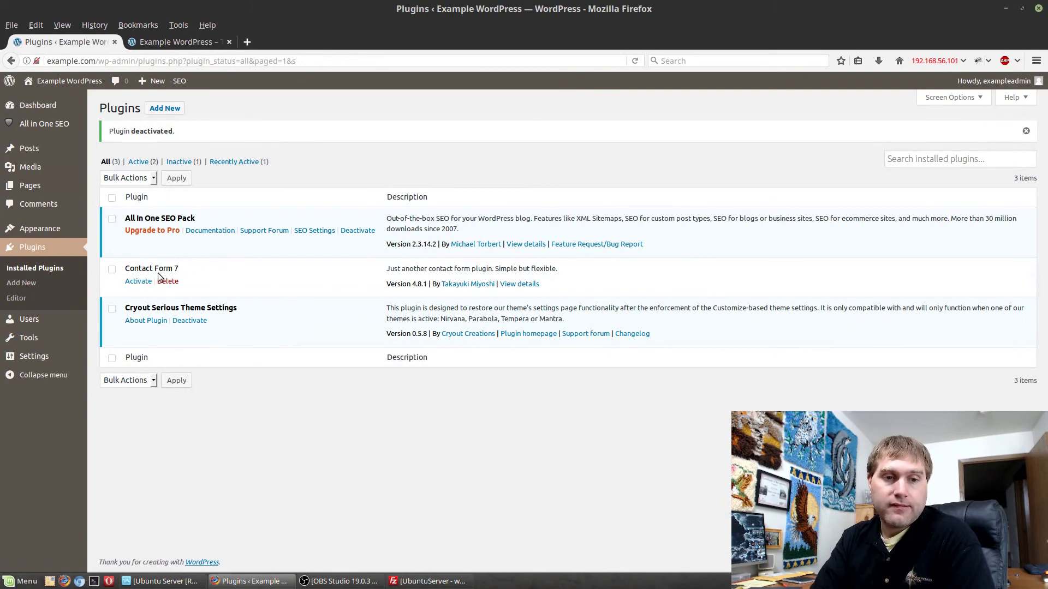
left_click(138, 282)
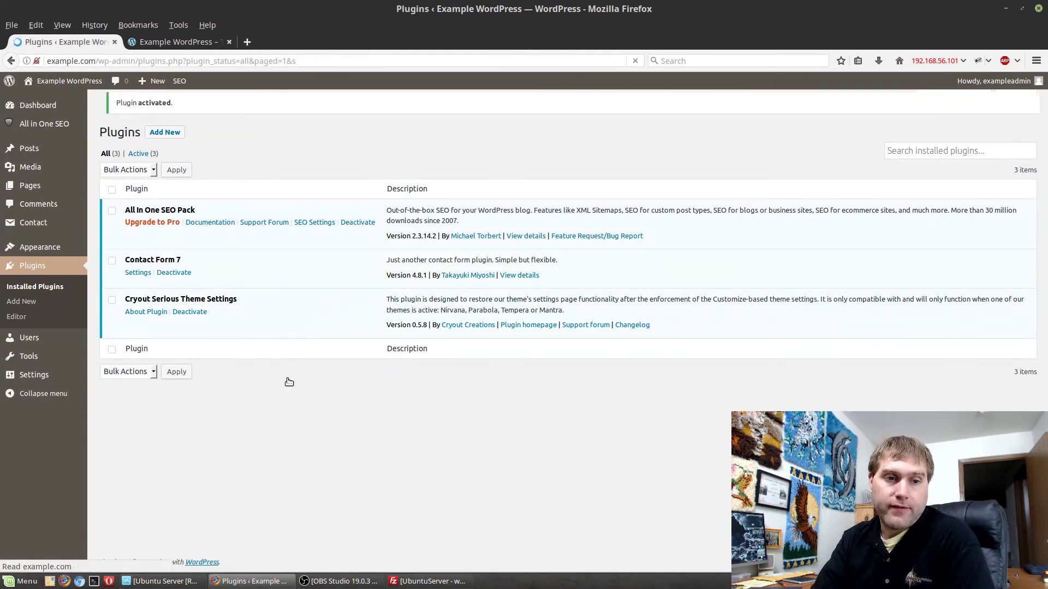